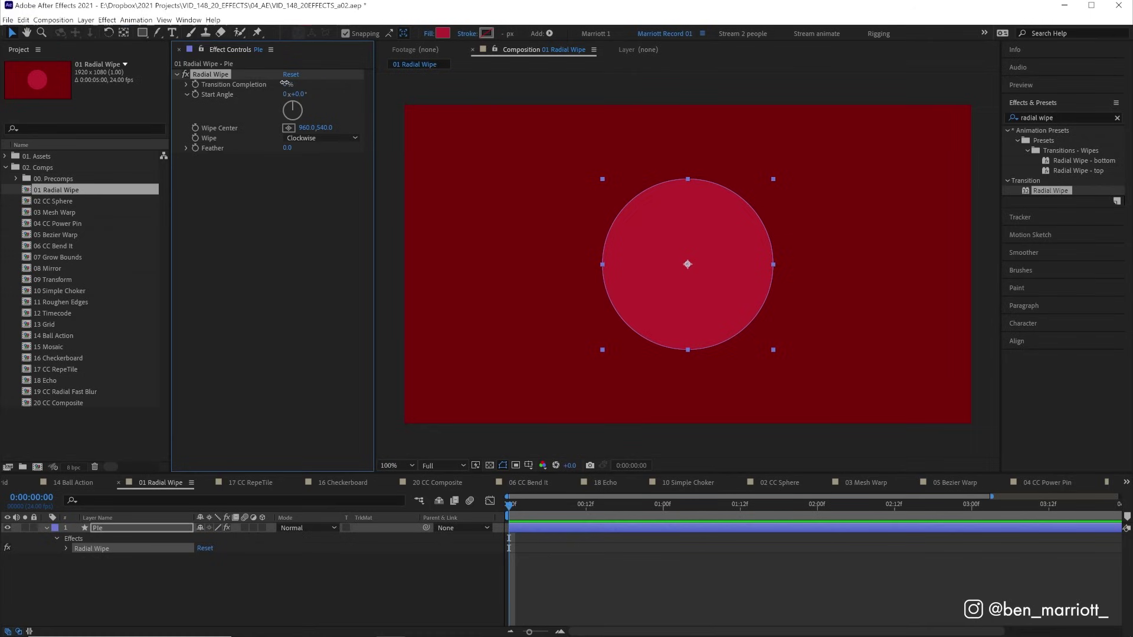
Keyframe a Radial Wipe across the pink circle, feather it to 75, and preview
mouse_move(285, 83)
mouse_down()
mouse_move(319, 83)
mouse_move(292, 81)
mouse_up()
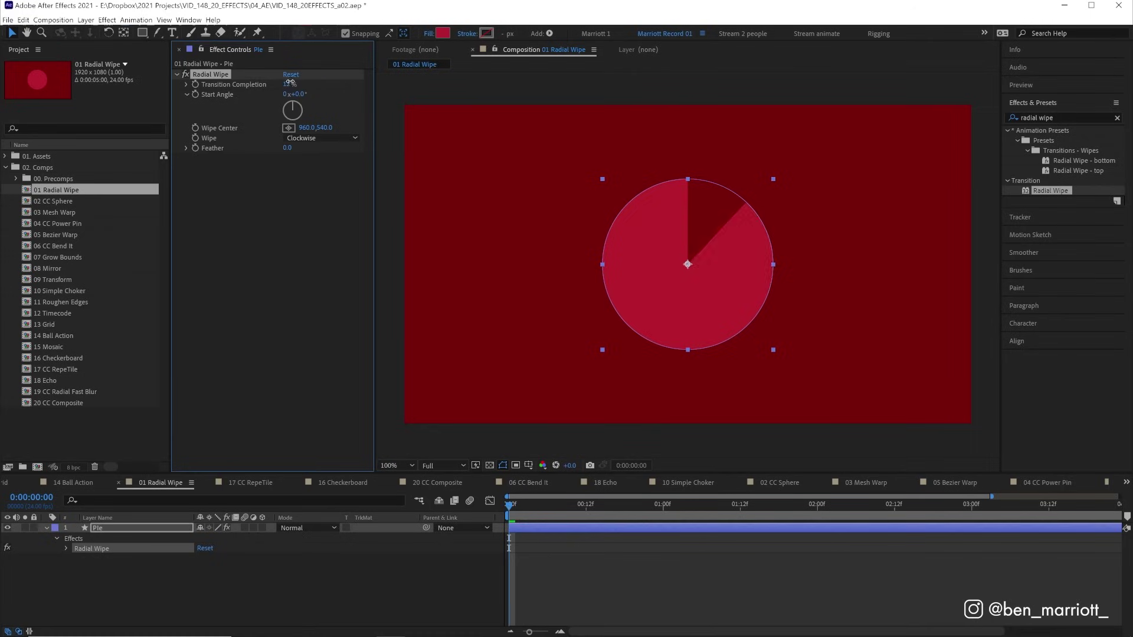
mouse_move(687, 264)
mouse_down()
mouse_move(658, 293)
mouse_move(734, 215)
mouse_move(652, 260)
mouse_move(678, 236)
mouse_move(688, 267)
mouse_up()
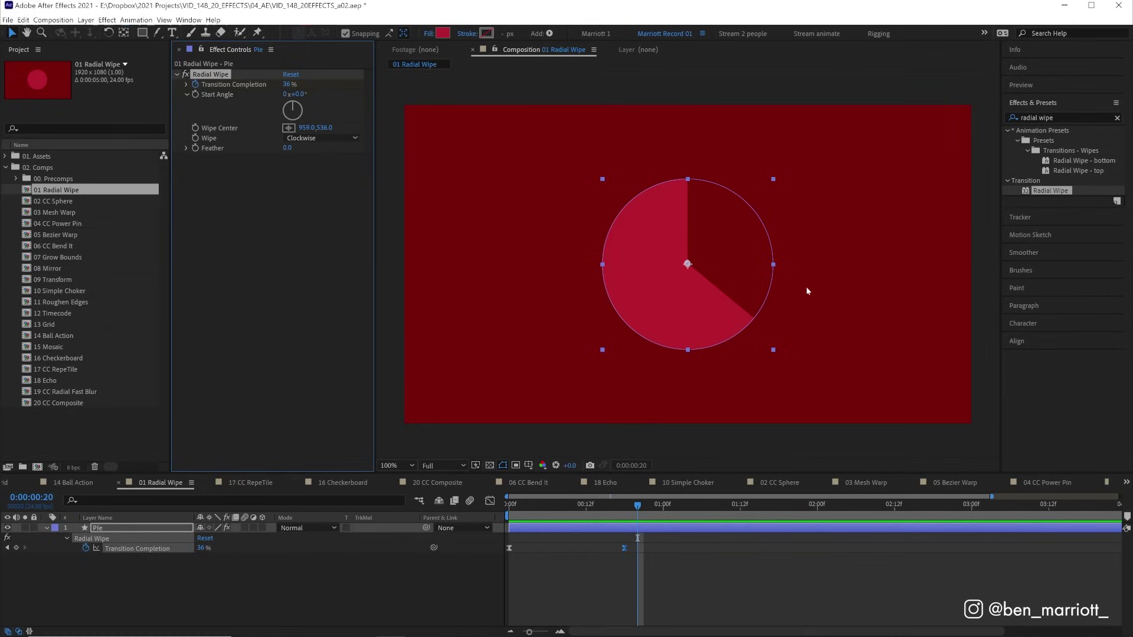
drag(286, 150, 352, 149)
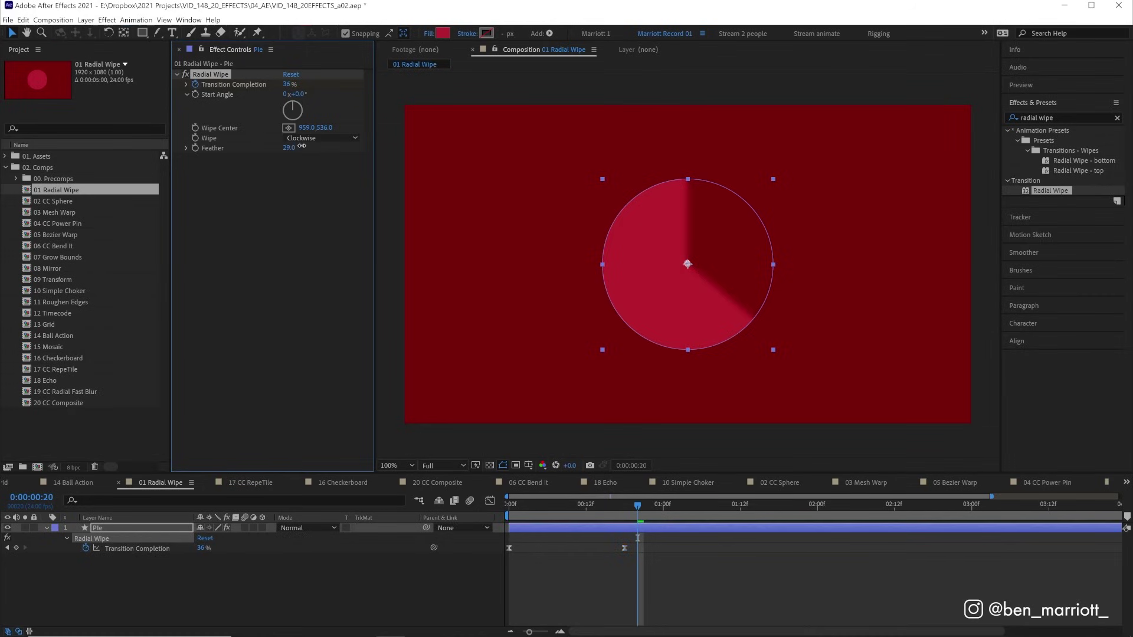
key(space)
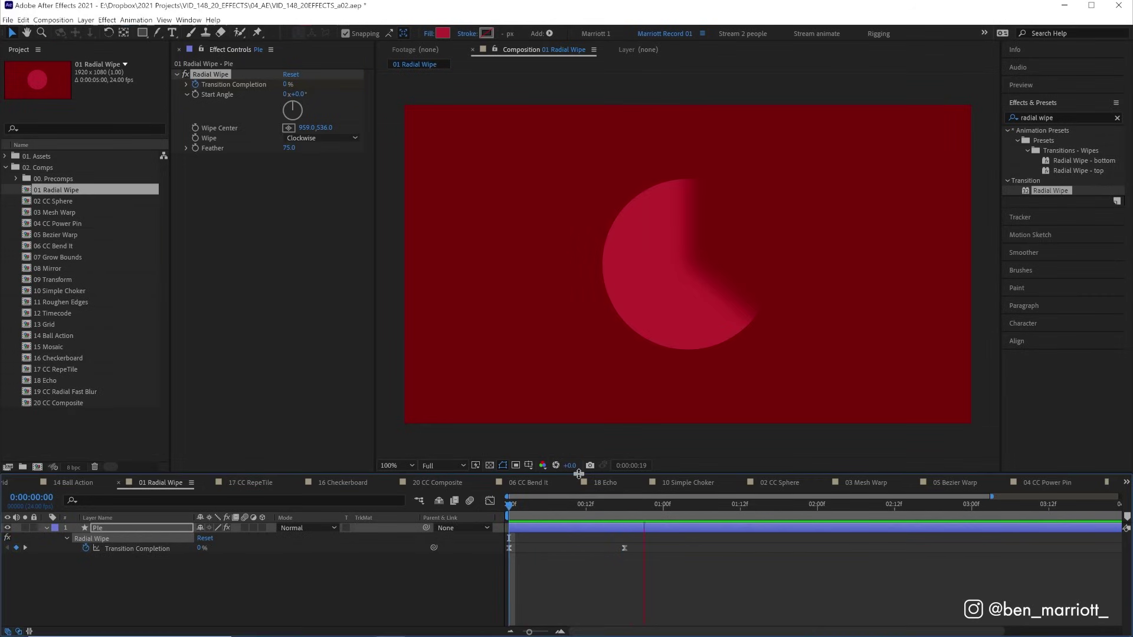
key(space)
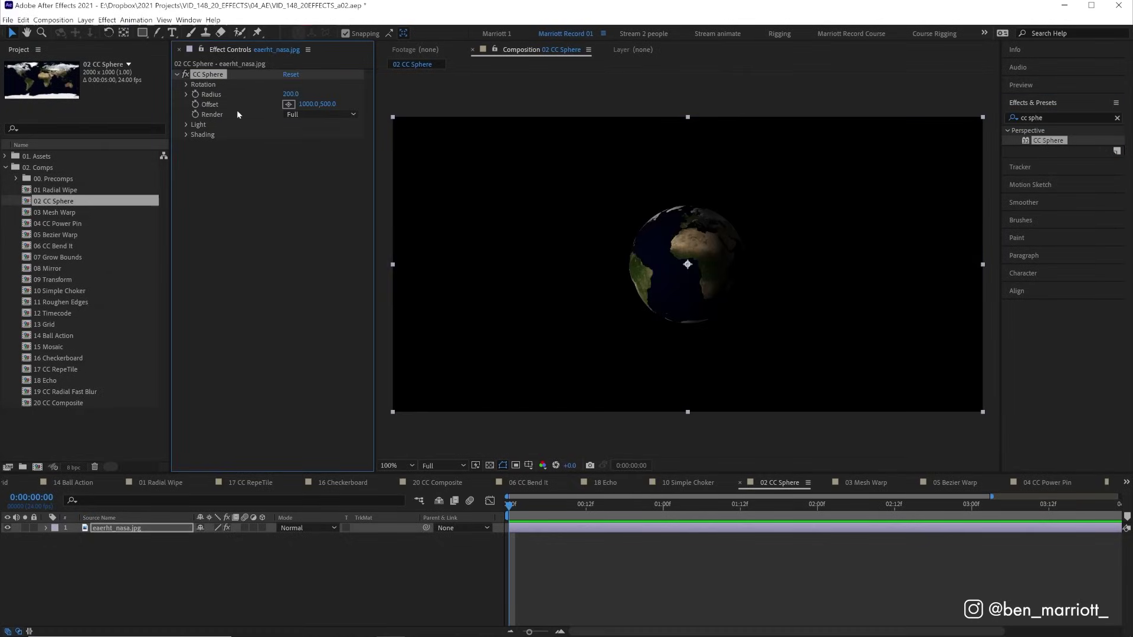
Rotate the globe to Y 231° to face Asia and Australia, and change its light direction
click(188, 84)
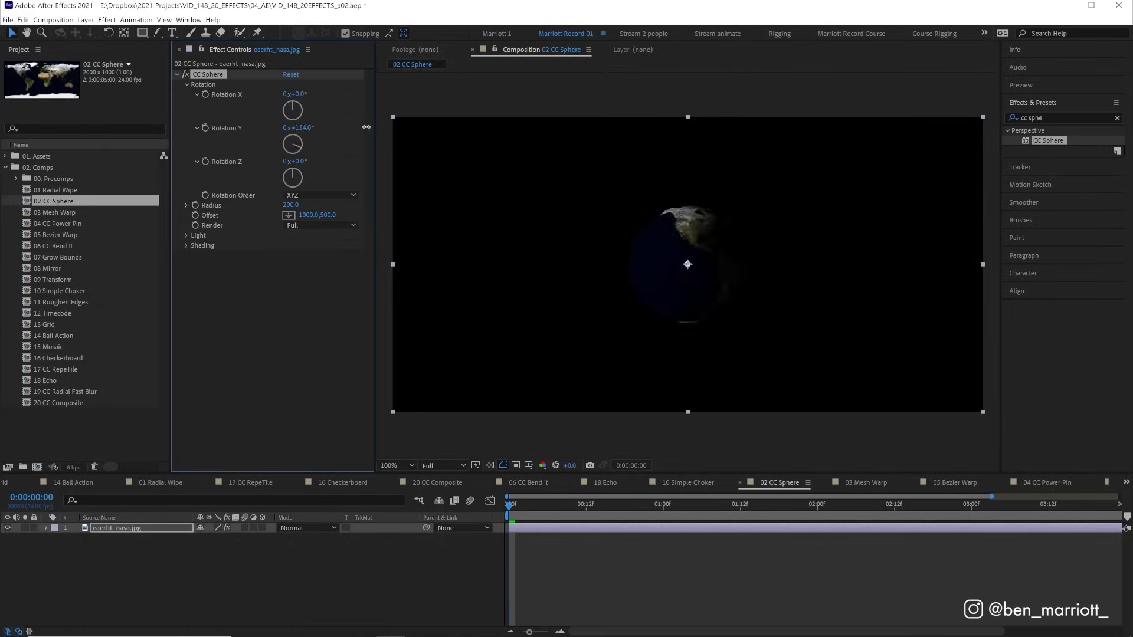
drag(292, 127, 372, 128)
click(187, 236)
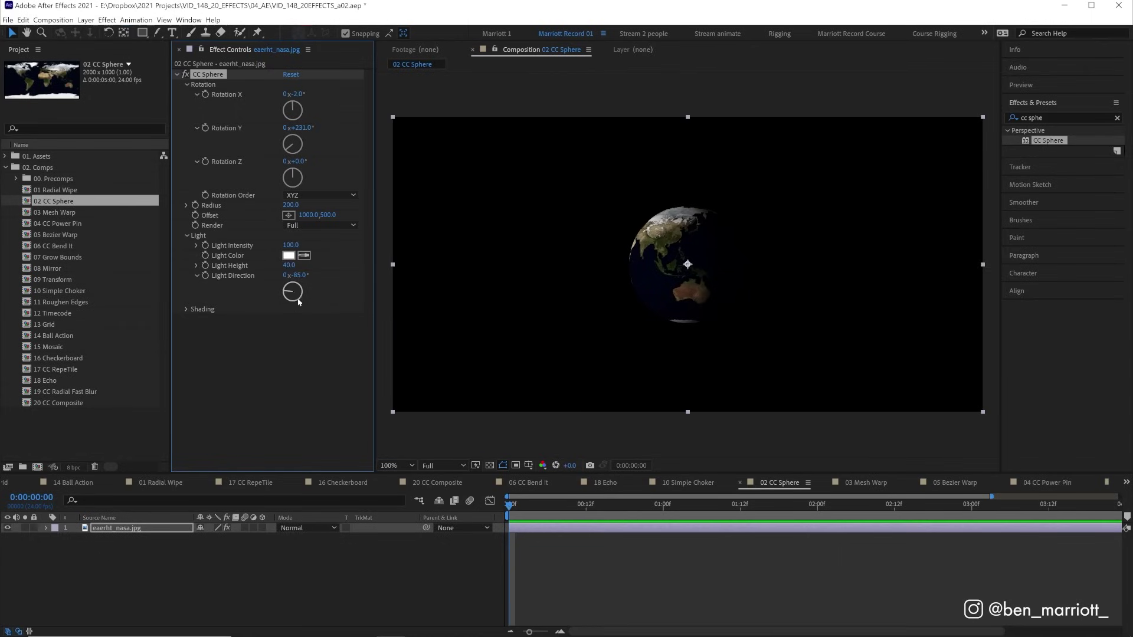
mouse_move(298, 302)
mouse_down()
mouse_move(292, 291)
mouse_move(279, 306)
mouse_up()
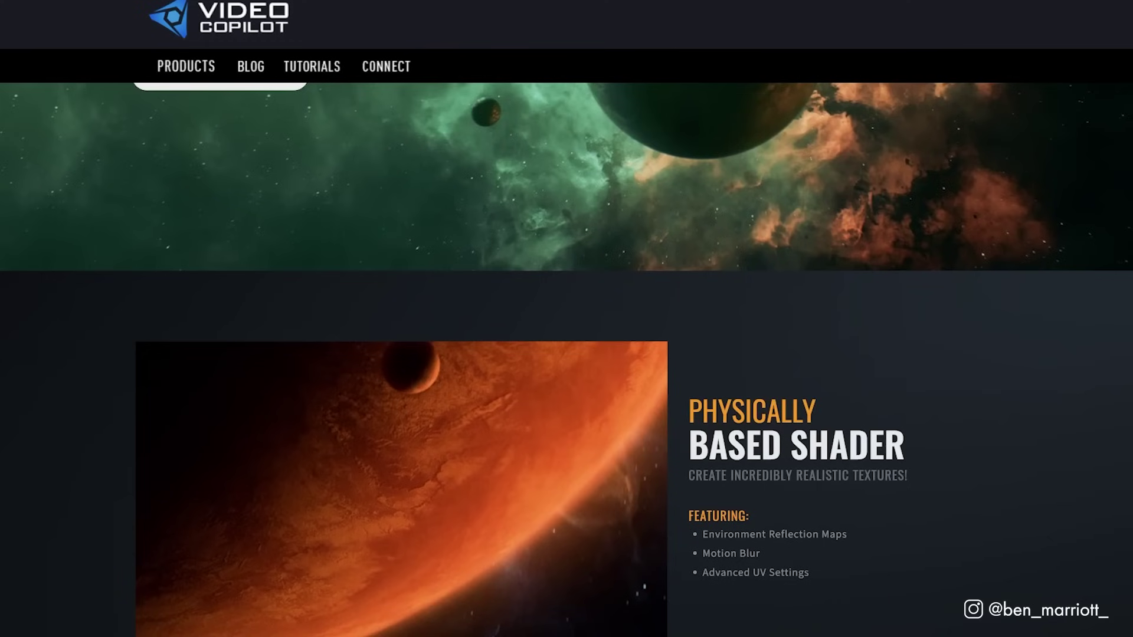
scroll(567, 355, down, 1)
scroll(567, 353, down, 2)
scroll(566, 354, down, 2)
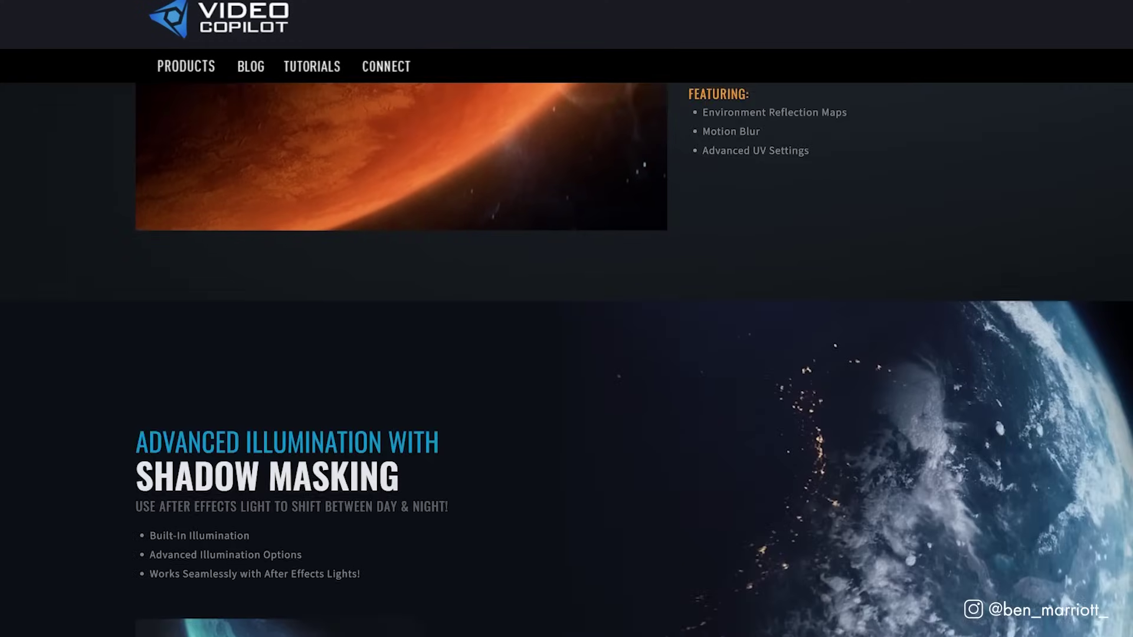
scroll(566, 355, down, 2)
scroll(567, 355, down, 1)
scroll(566, 354, down, 2)
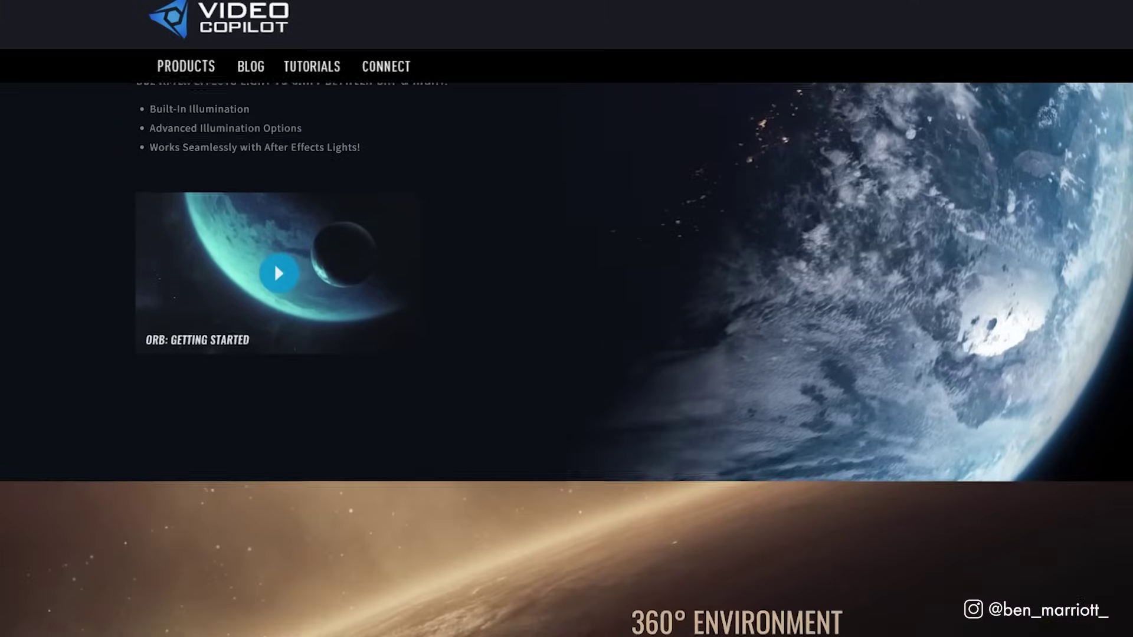
scroll(567, 354, down, 2)
scroll(566, 353, down, 1)
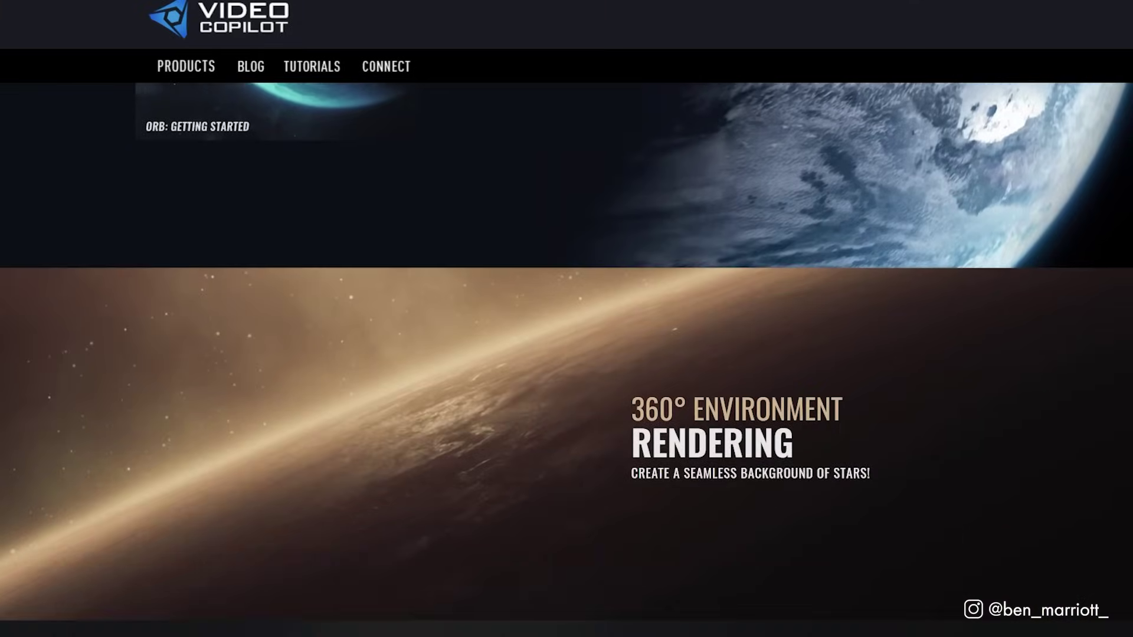
scroll(567, 354, down, 1)
scroll(567, 354, down, 1)
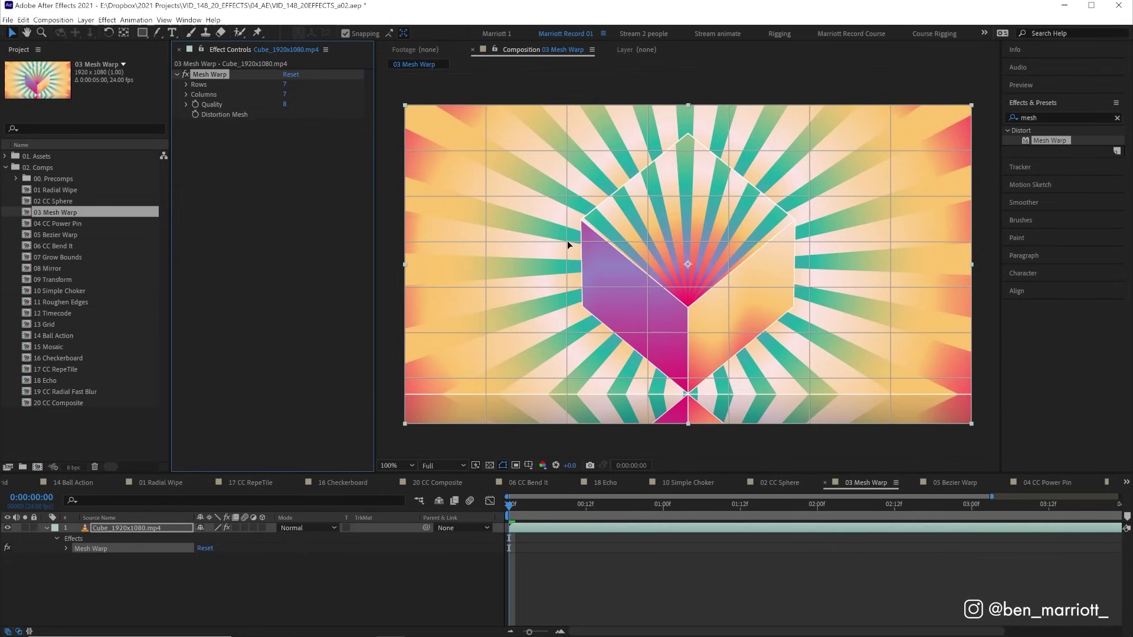
Drag Mesh Warp points to bend the cube's edges and increase the grid's rows and columns
drag(567, 242, 544, 243)
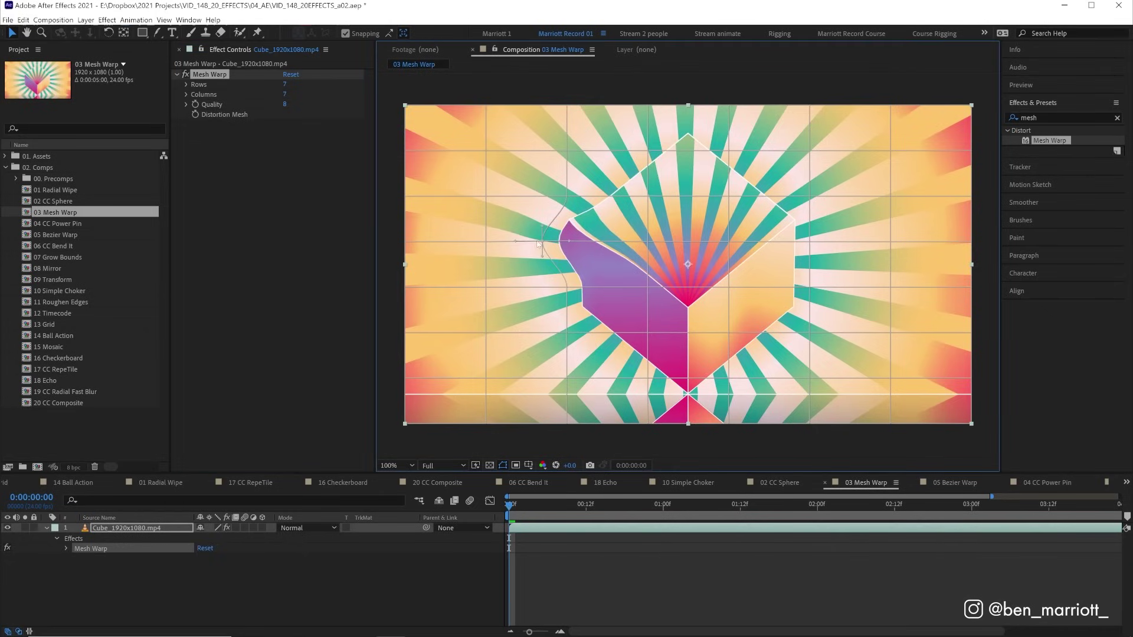
drag(285, 84, 286, 97)
key(period)
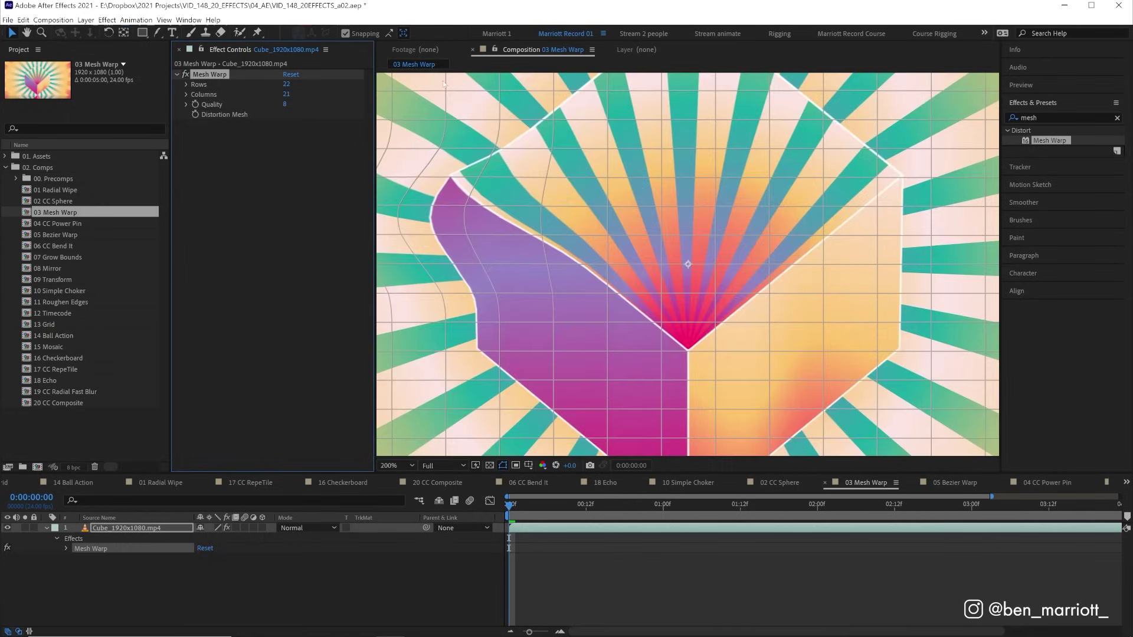
click(557, 123)
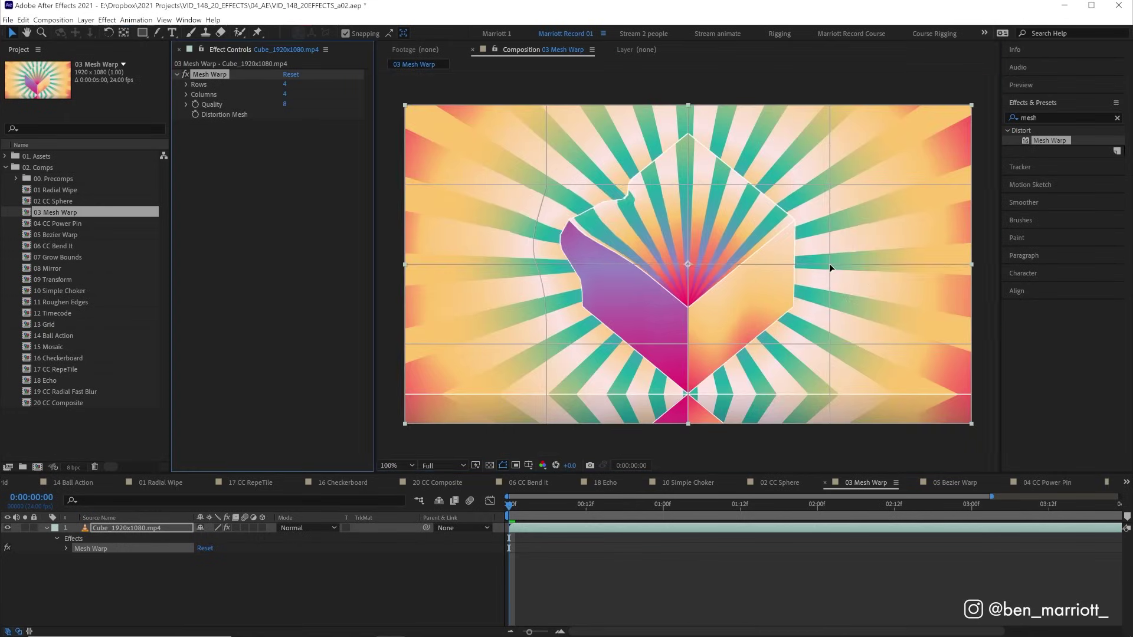
drag(830, 262, 890, 289)
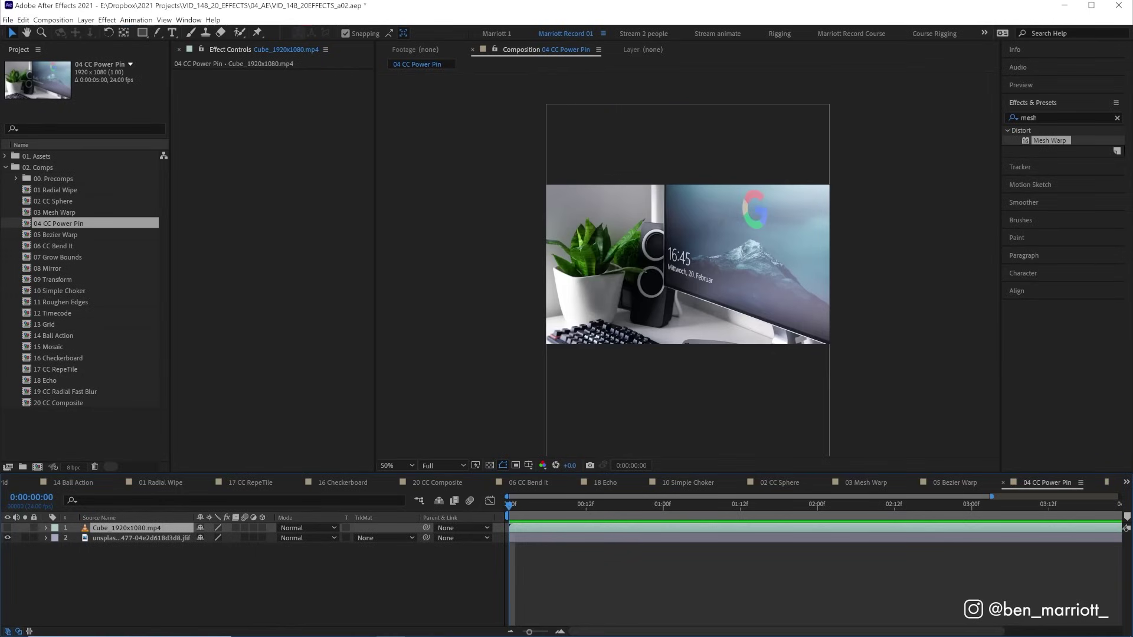
Show the Cube layer, apply CC Power Pin, and drag its corners onto the monitor
click(8, 528)
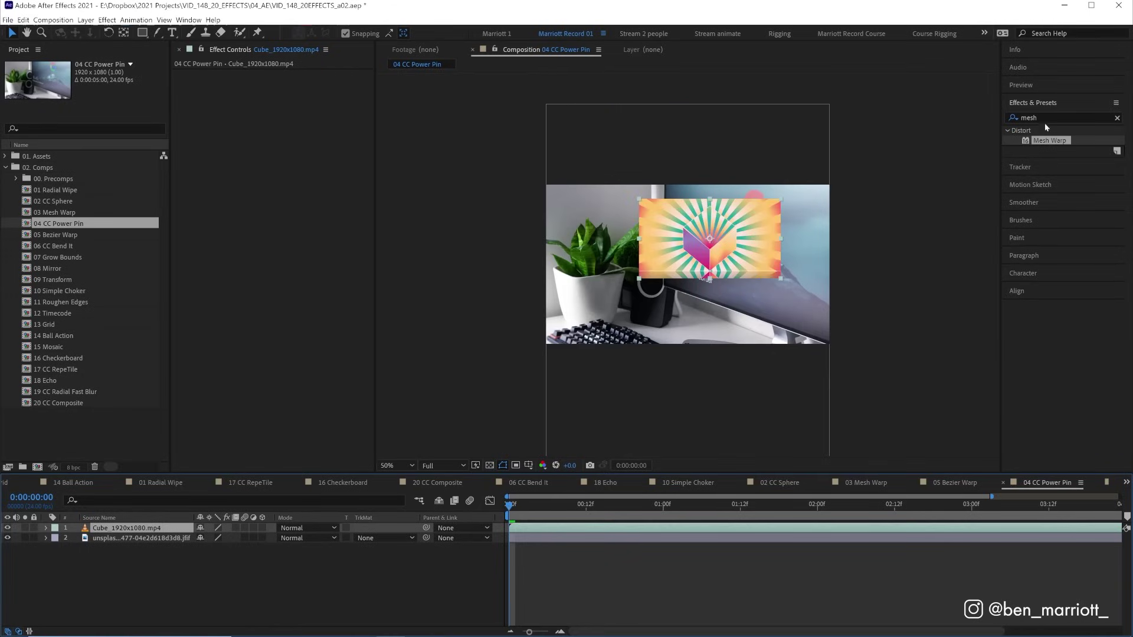
click(1015, 114)
text(cc power)
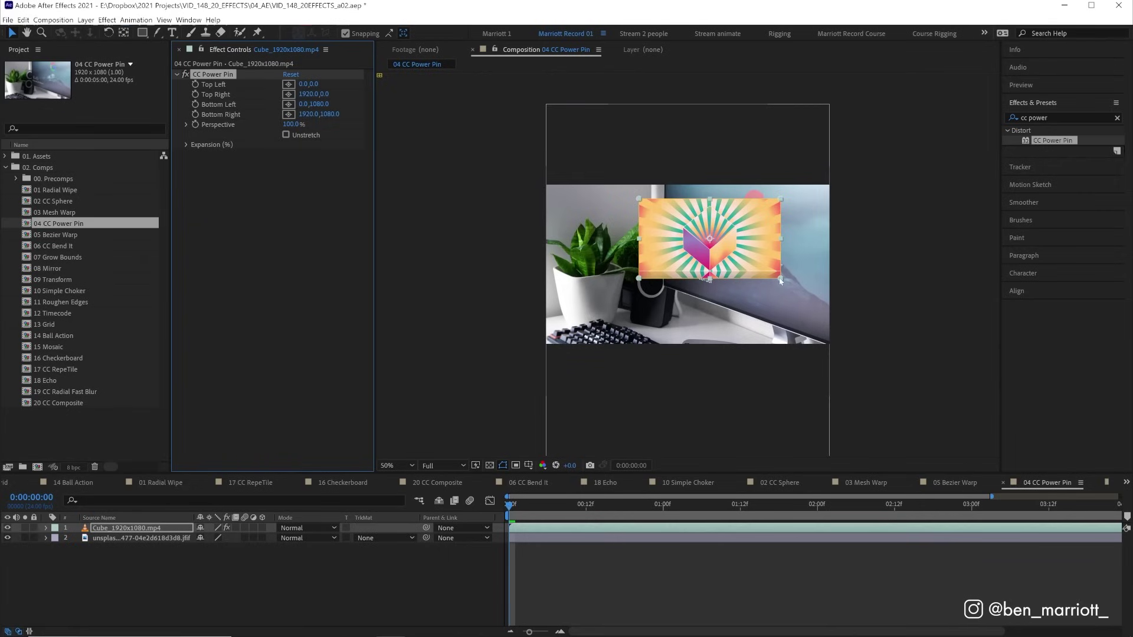
mouse_move(781, 280)
mouse_down()
mouse_move(869, 350)
mouse_move(848, 277)
mouse_move(873, 298)
mouse_move(877, 353)
mouse_up()
drag(640, 202, 682, 132)
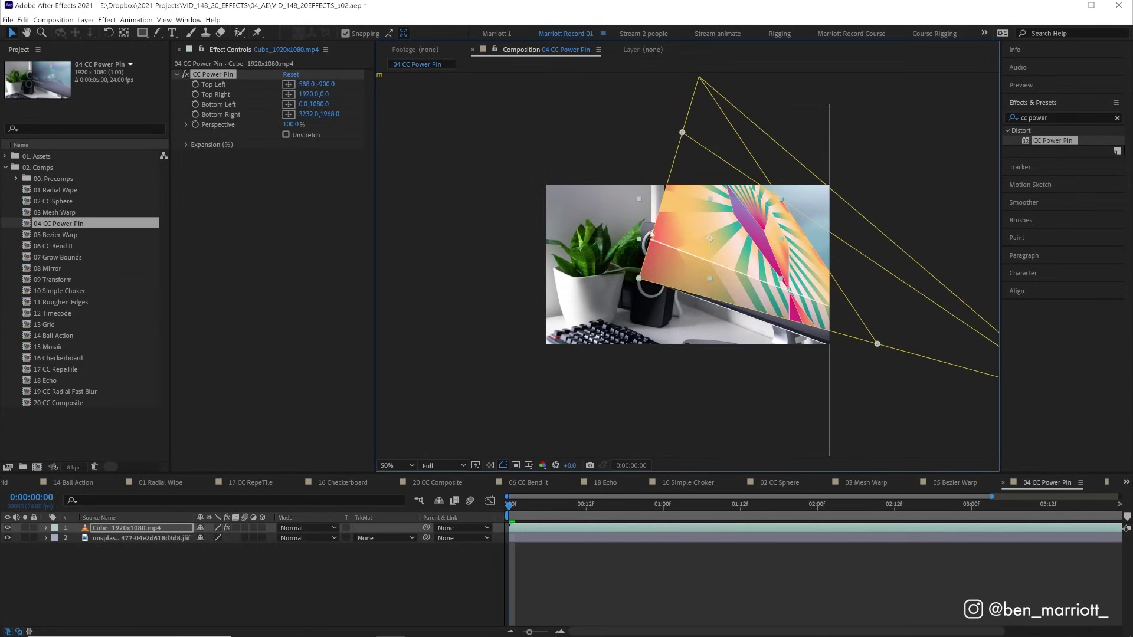
drag(640, 280, 665, 283)
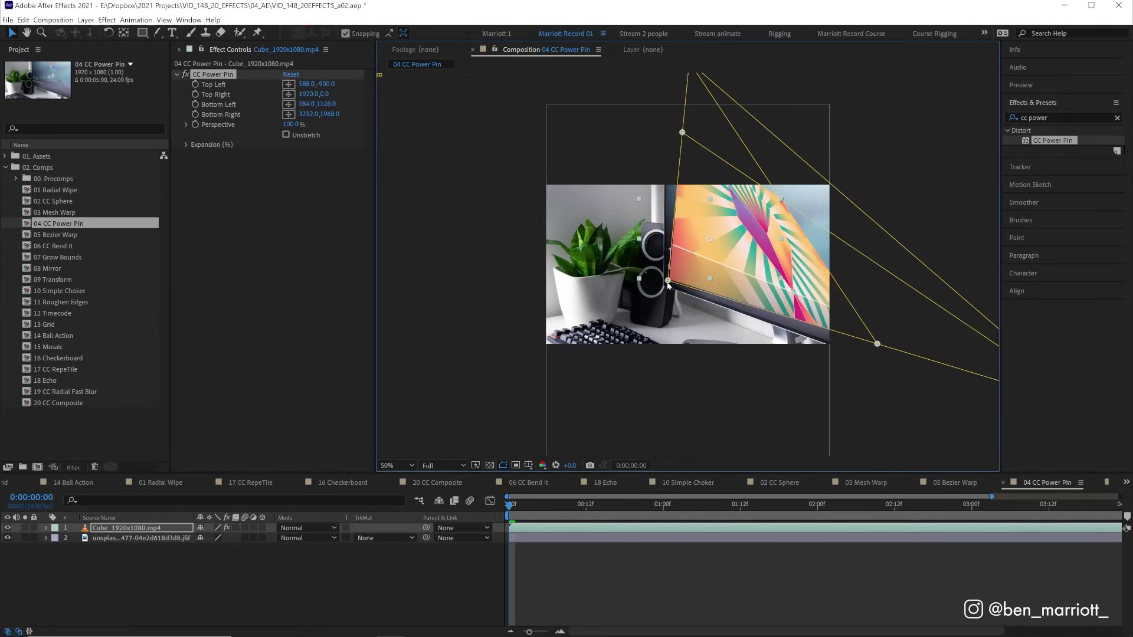
Fine-tune the top corners, preview the pinned video at full size, then open 05 Bezier Warp
drag(679, 135, 666, 140)
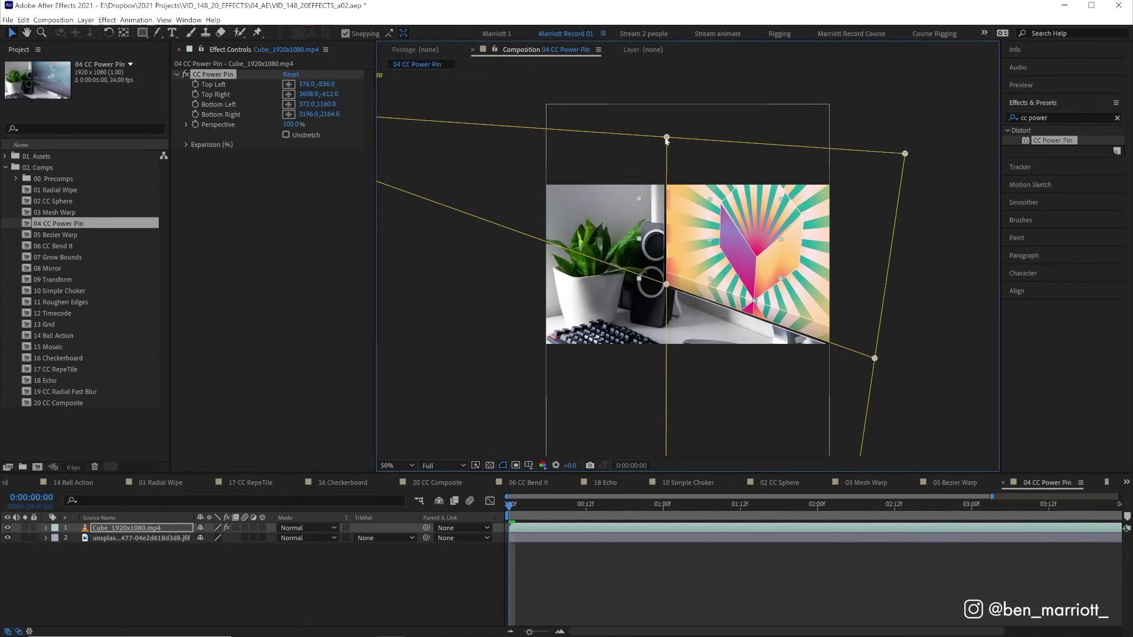
drag(903, 154, 877, 143)
key(/)
key(space)
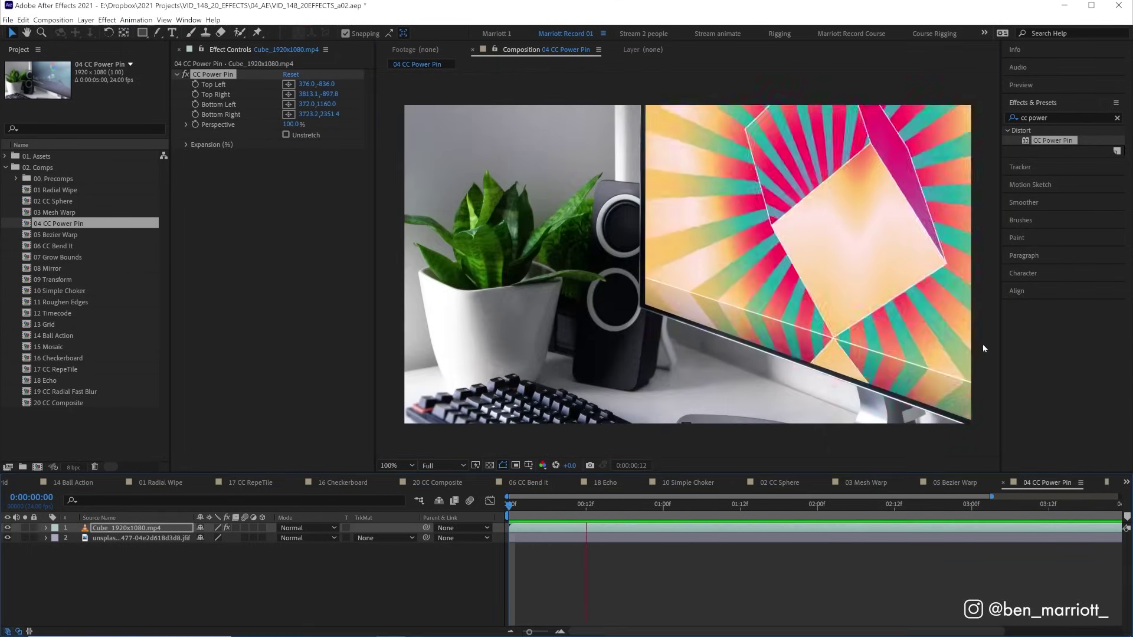
double_click(97, 233)
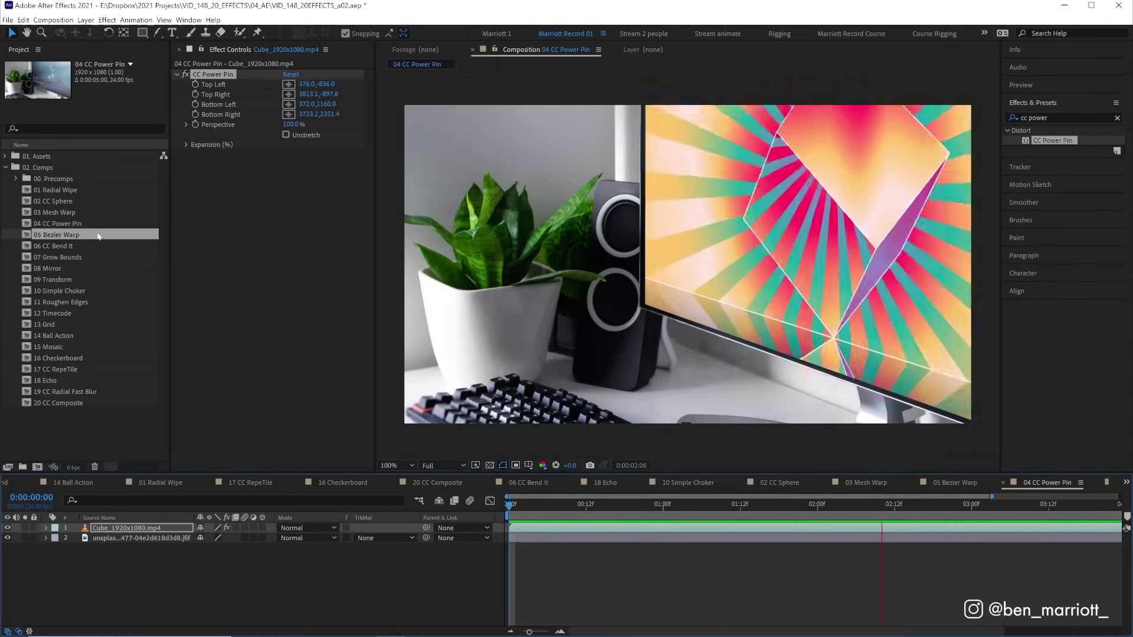
Show the Cube layer and drag Bezier Warp vertices and tangents to match the curved monitor
click(7, 527)
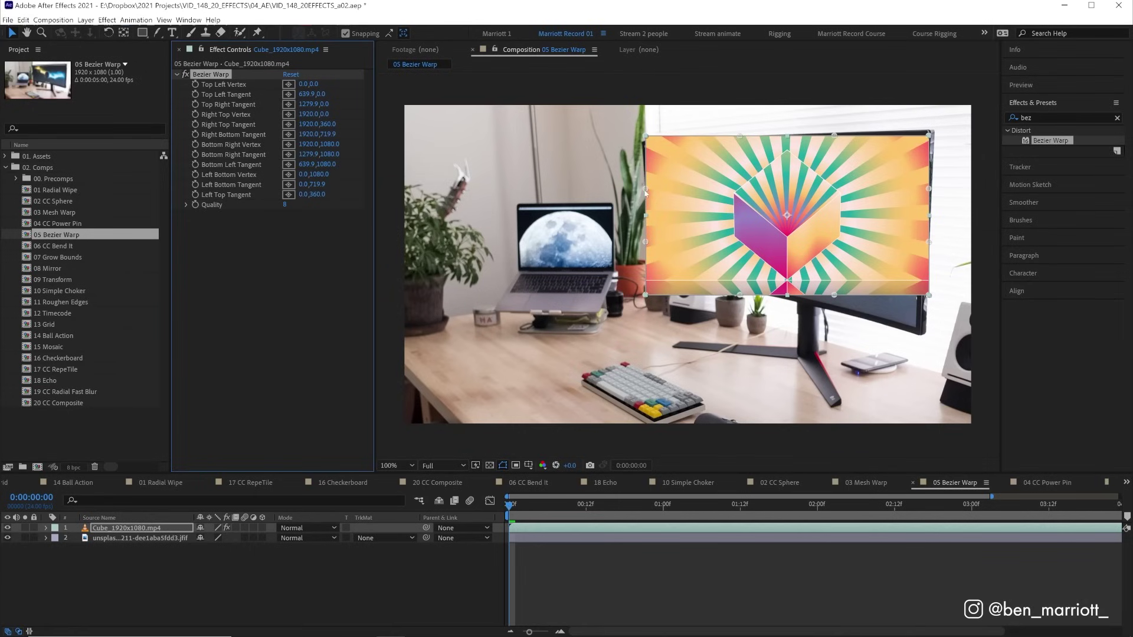
mouse_move(646, 187)
mouse_down()
mouse_move(697, 181)
mouse_move(678, 185)
mouse_up()
drag(645, 294, 654, 271)
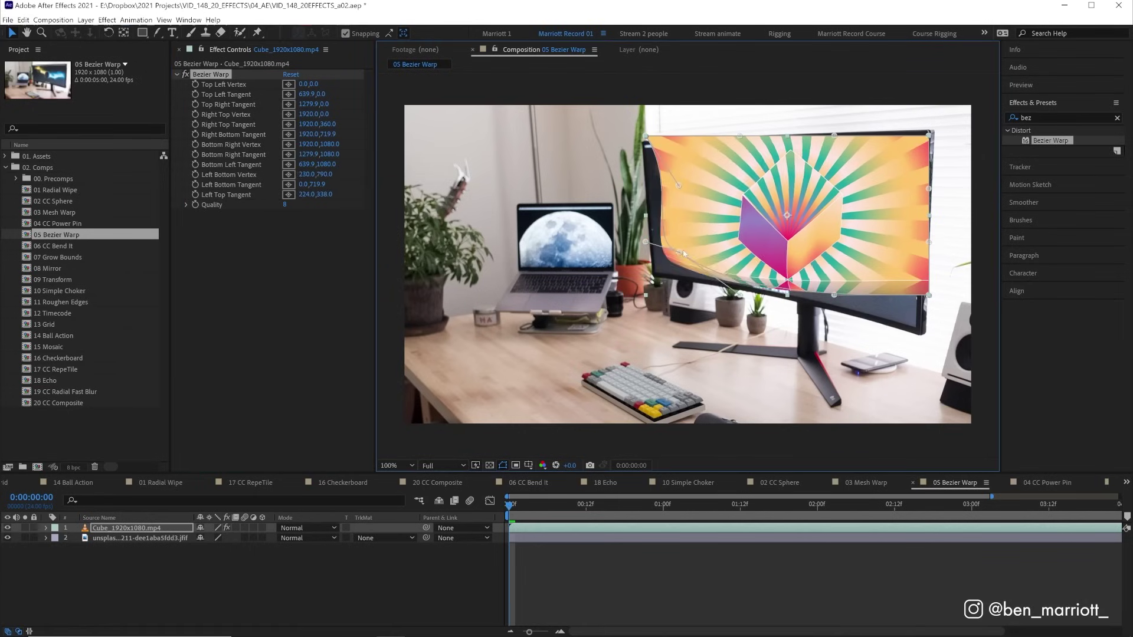
drag(645, 134, 642, 143)
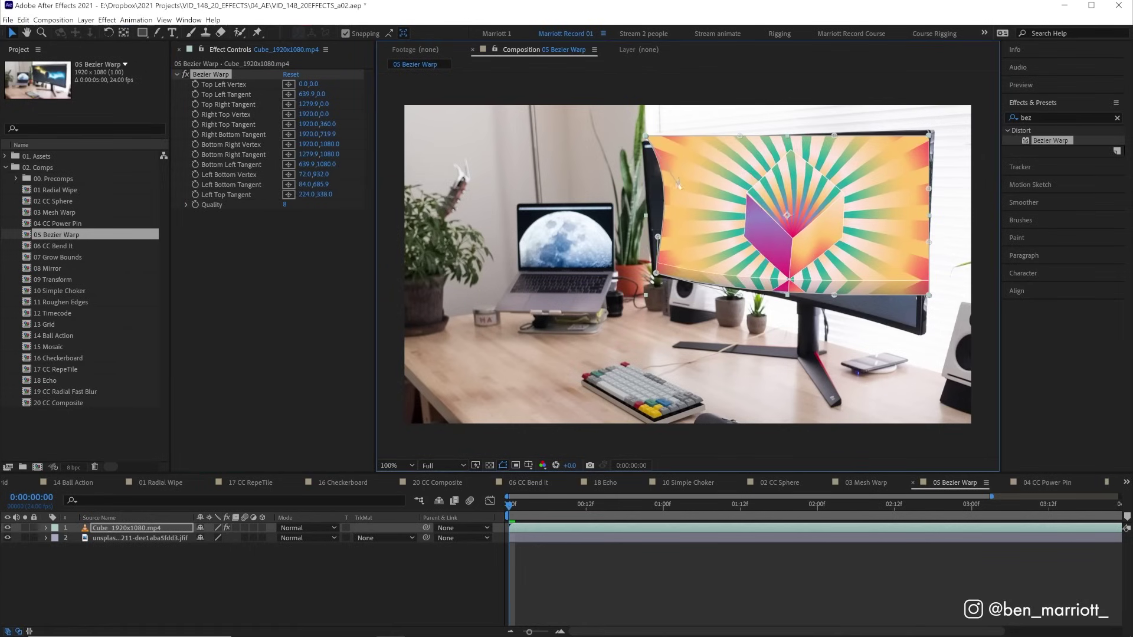
drag(645, 239, 650, 229)
drag(929, 294, 915, 331)
drag(836, 298, 837, 302)
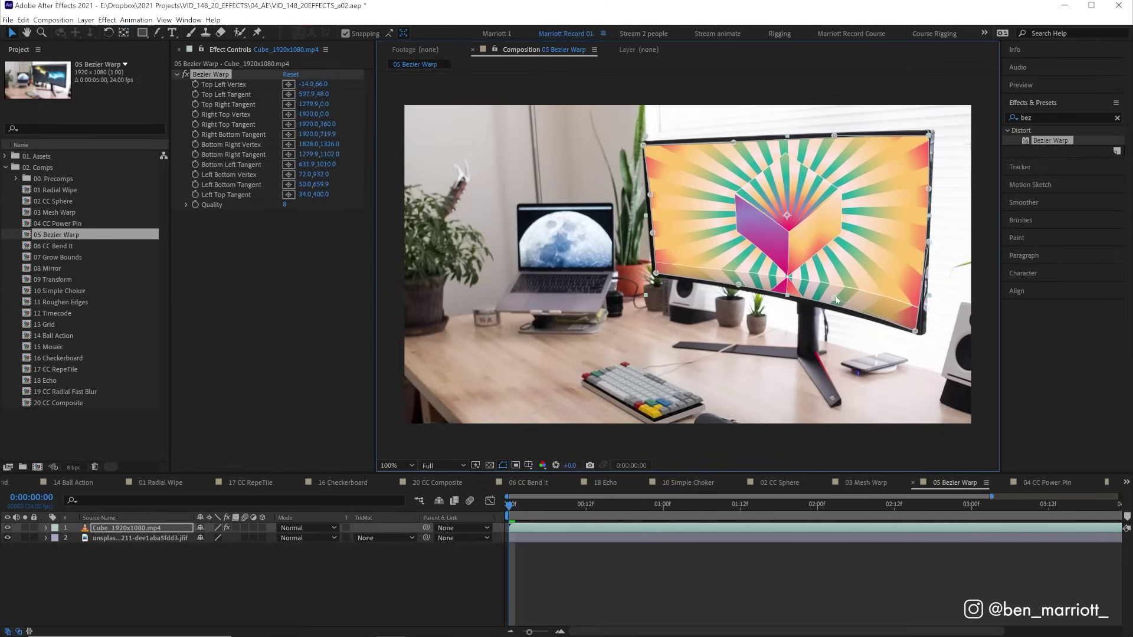
drag(929, 243, 925, 246)
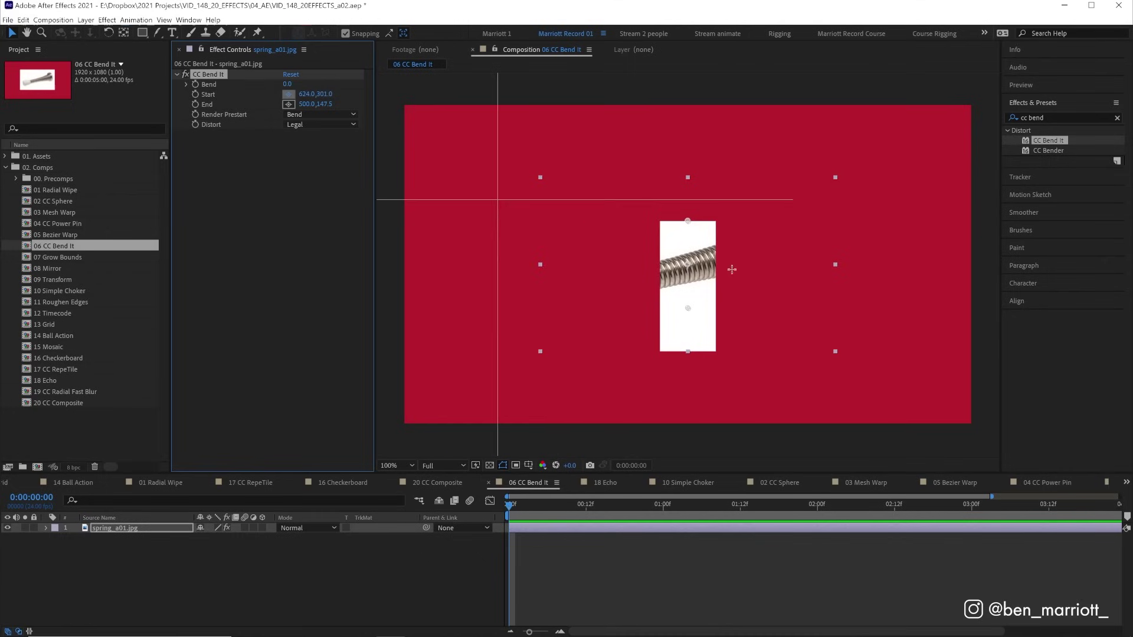
Place CC Bend It's Start and End points on the spring and keyframe Bend at 53
drag(498, 195, 815, 253)
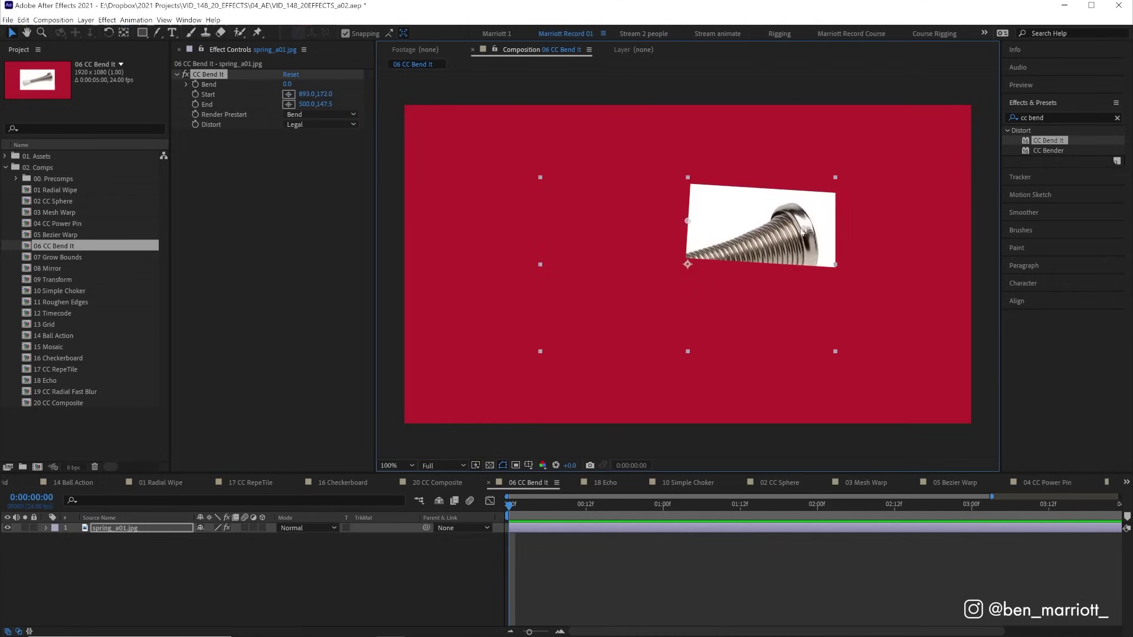
drag(688, 264, 549, 301)
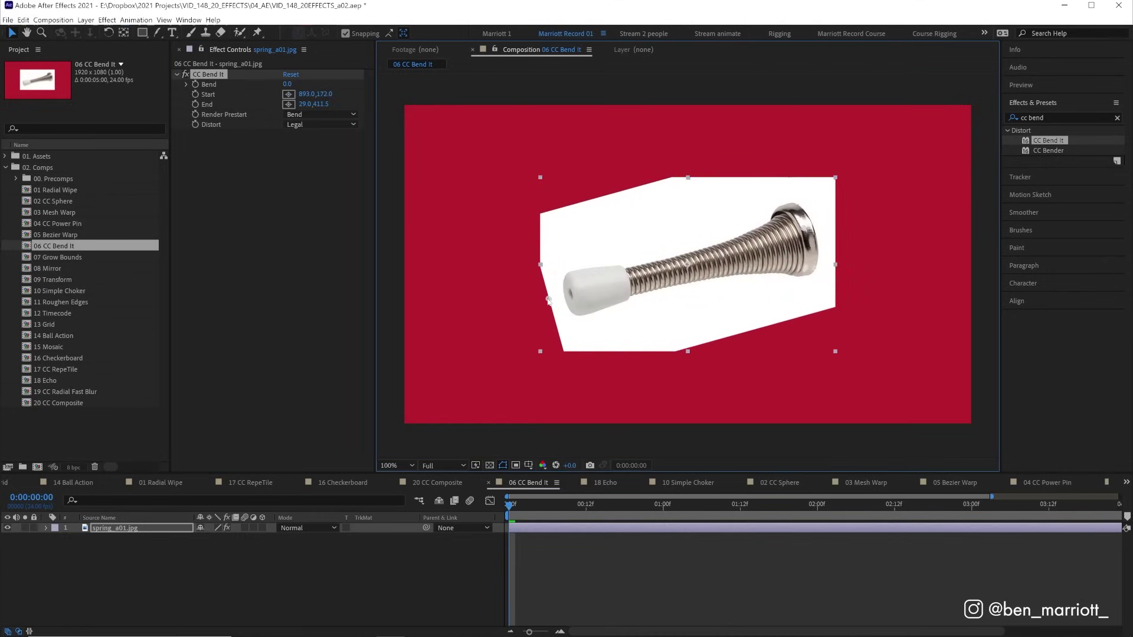
drag(803, 228, 825, 225)
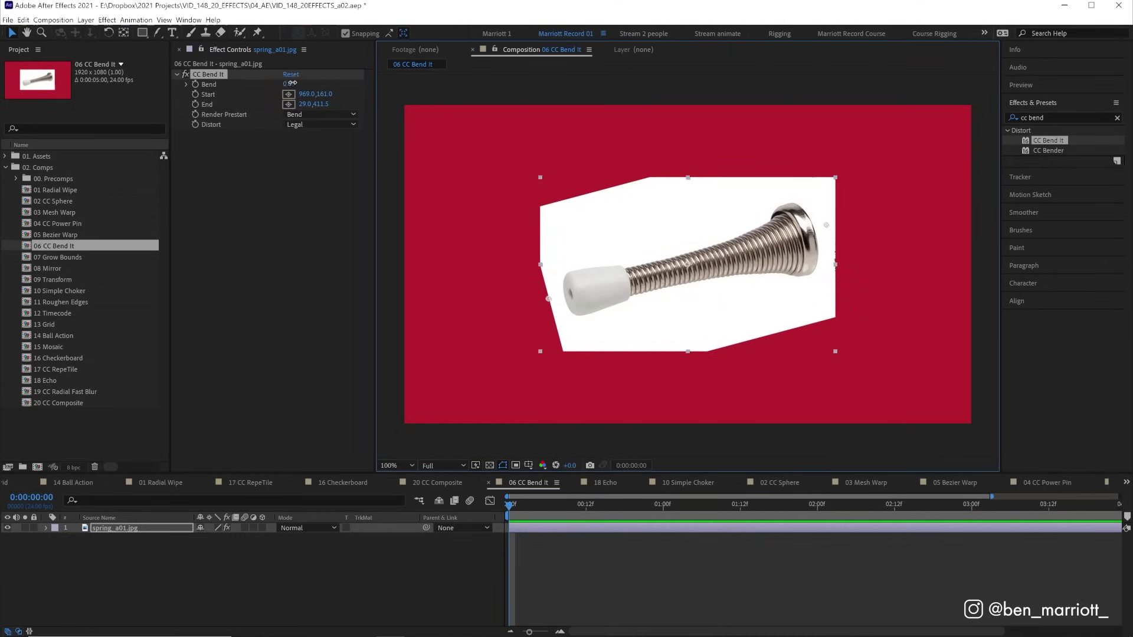
drag(292, 83, 276, 83)
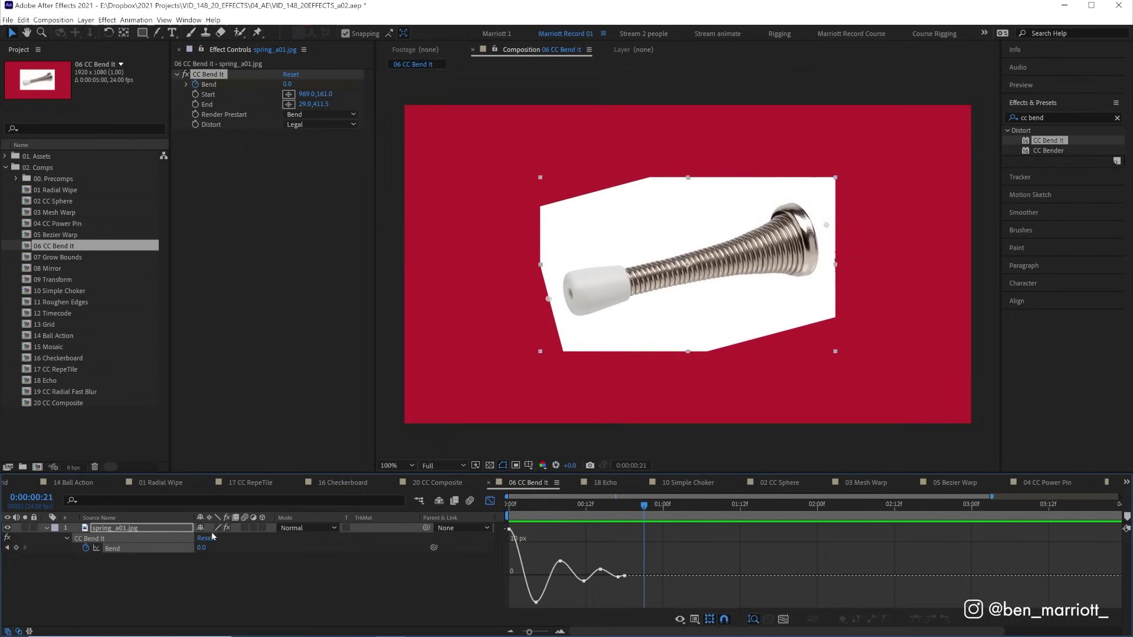
drag(288, 83, 687, 183)
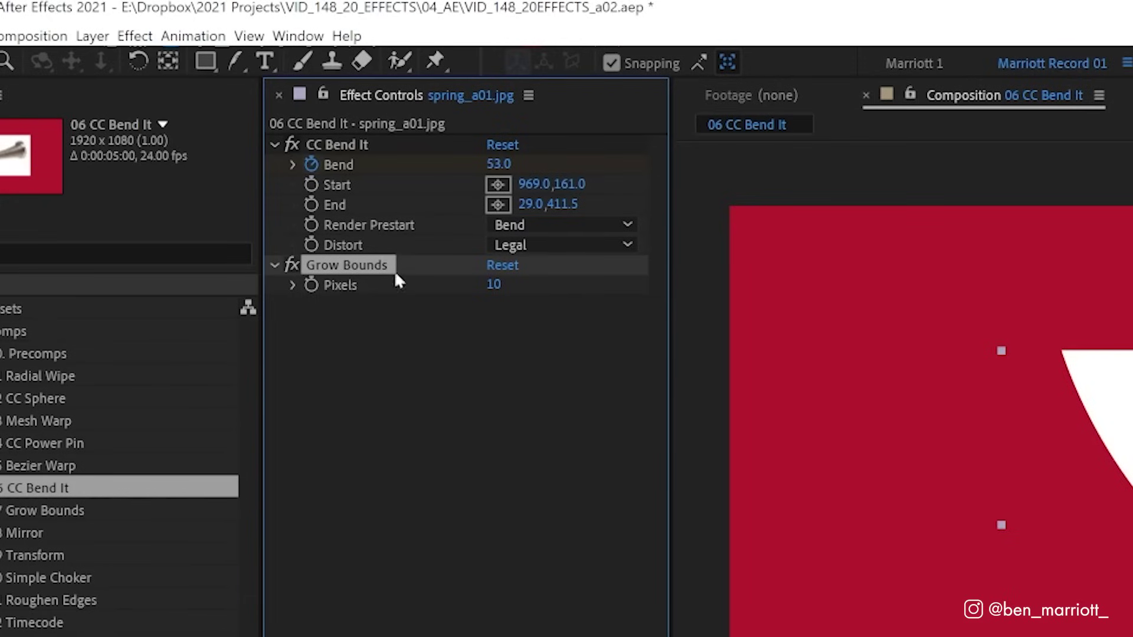
Move Grow Bounds above CC Bend It and raise its Pixels value
drag(348, 263, 359, 132)
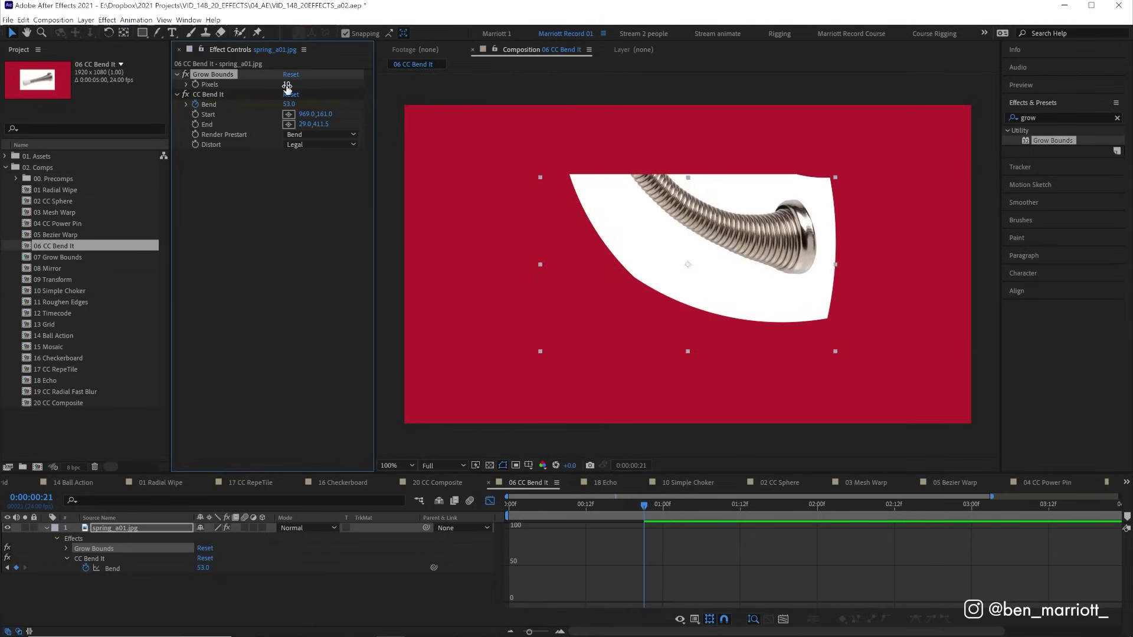
drag(286, 85, 544, 135)
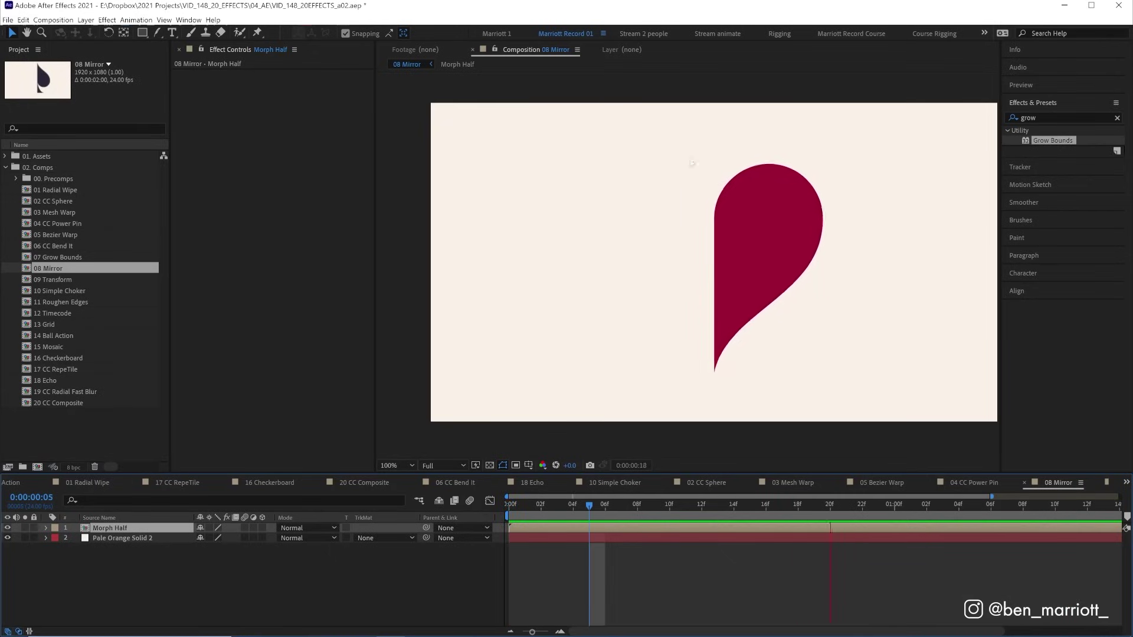
Apply Mirror to Morph Half and set its Reflection Angle to 180°
click(1018, 117)
text(mirror)
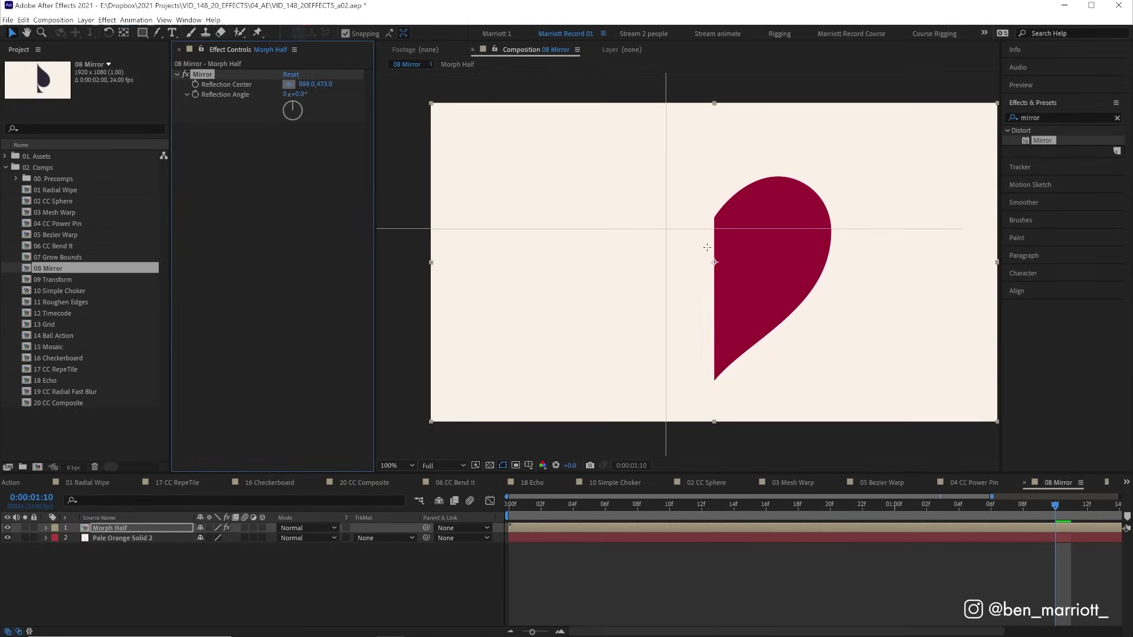
drag(295, 94, 413, 96)
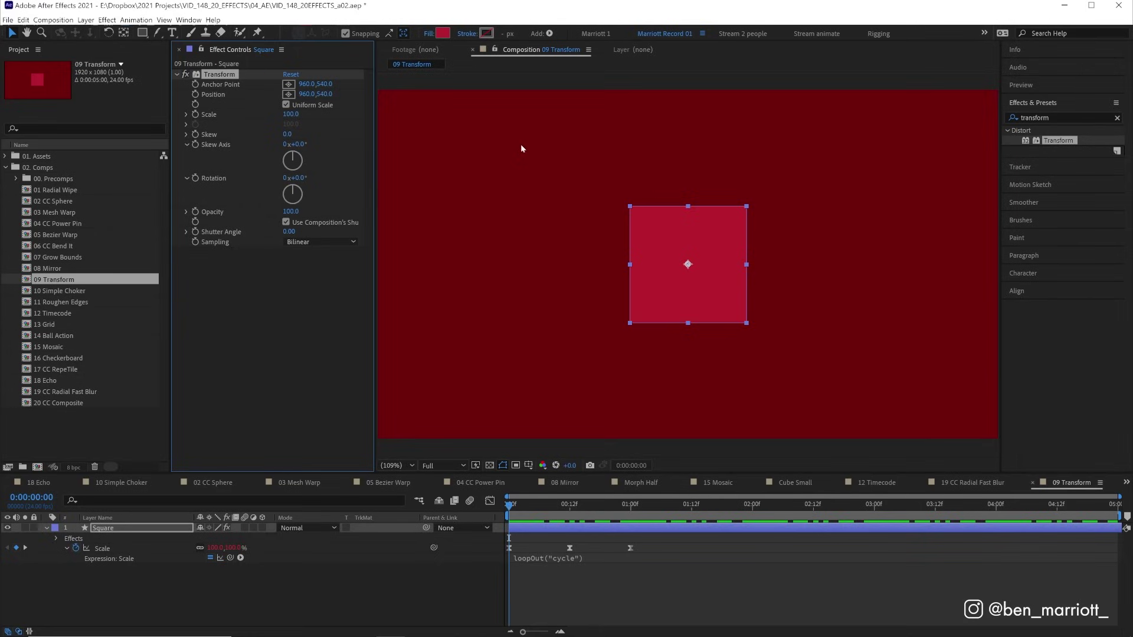
Keyframe Transform Scale up to 250 at 4:22 and preview the growing square
key(space)
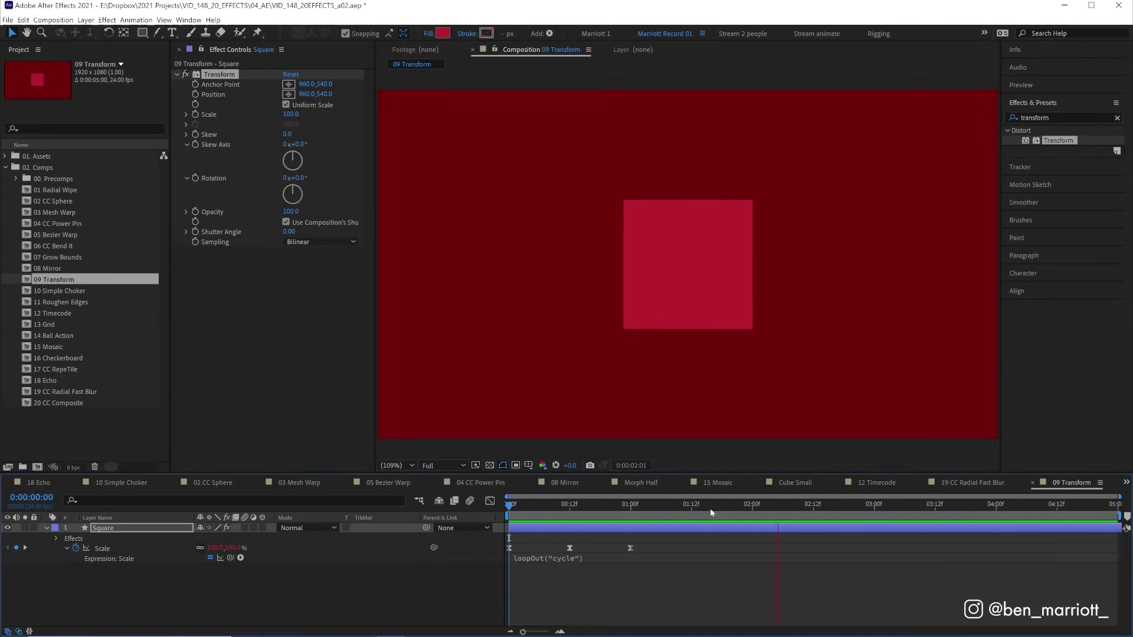
key(space)
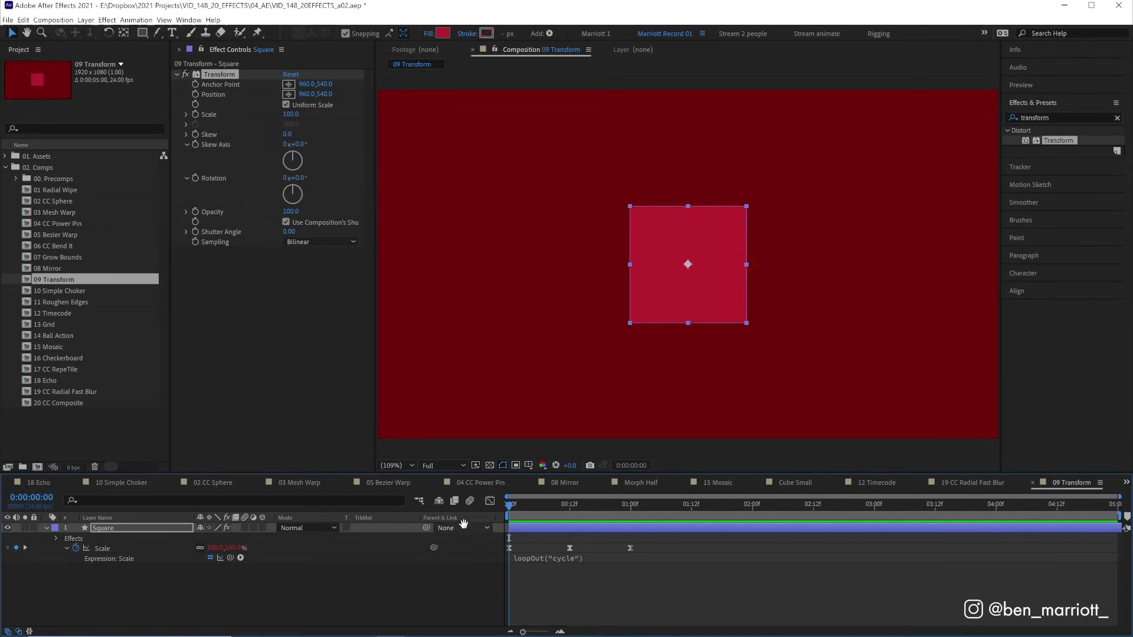
key(space)
key(space)
click(195, 114)
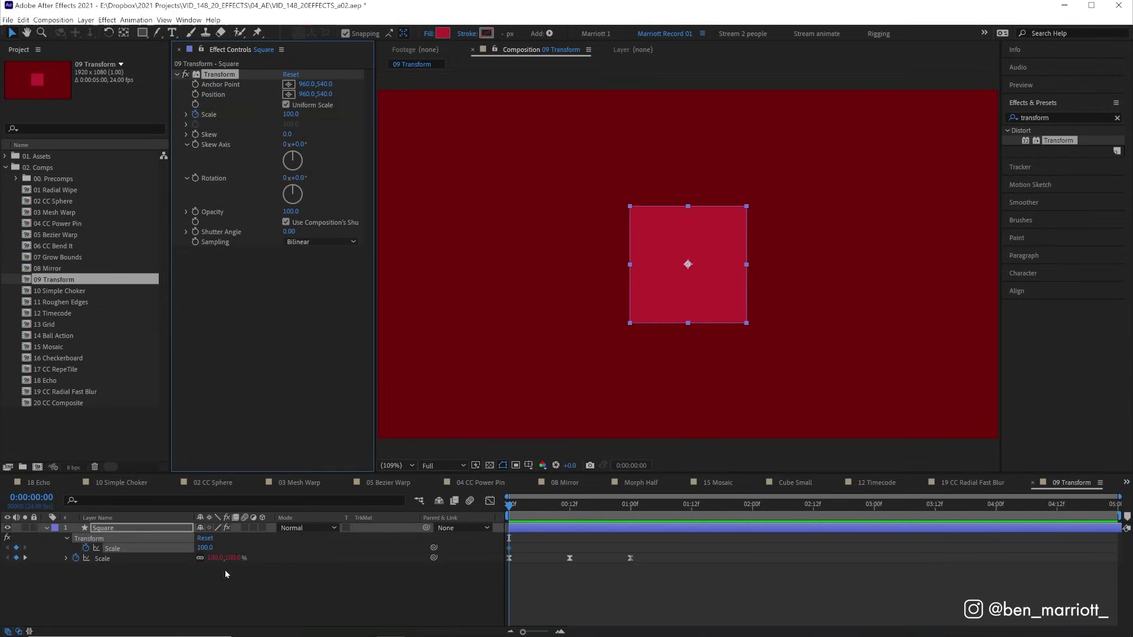
drag(645, 504, 1107, 504)
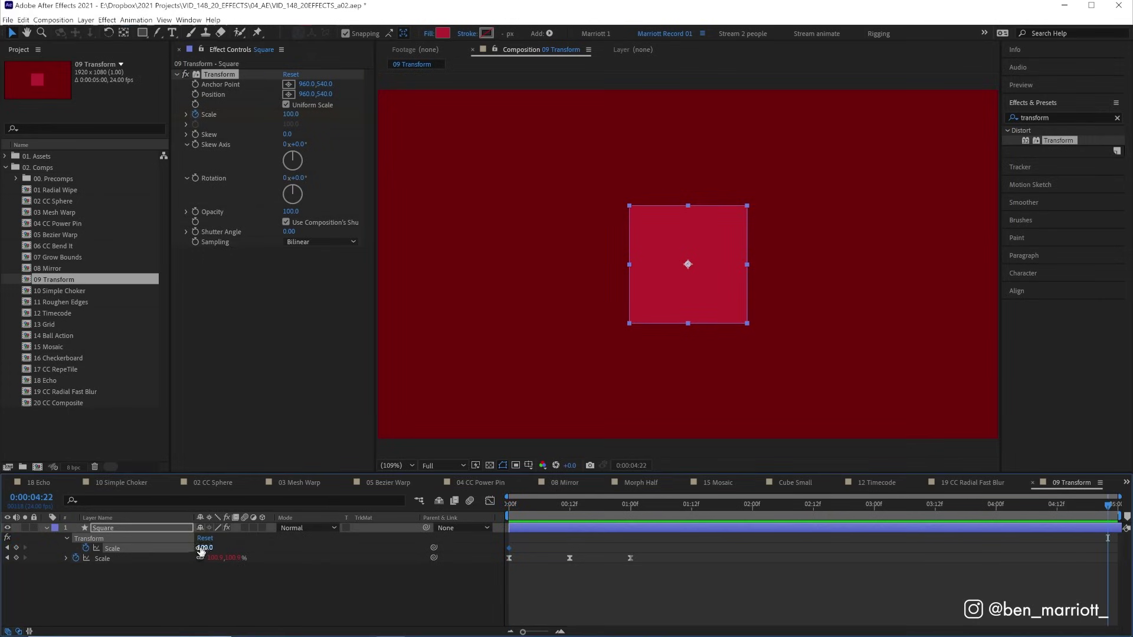
text(250)
key(Return)
key(space)
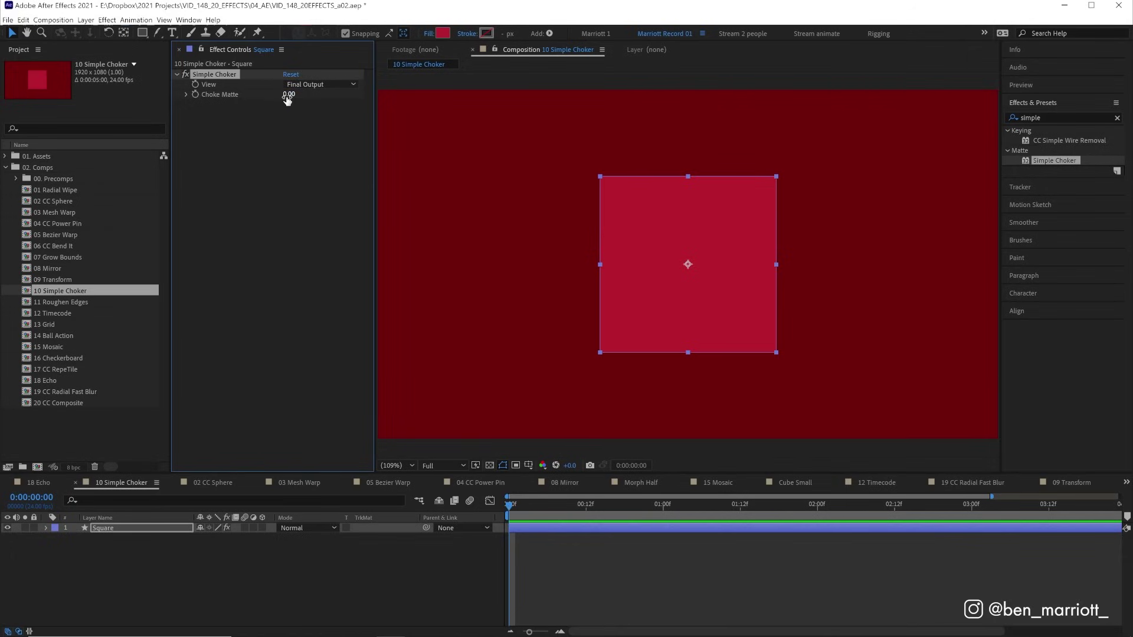
Scrub Simple Choker's Choke Matte to 50.30, then open 11 Roughen Edges
mouse_move(288, 95)
mouse_down()
mouse_move(1046, 111)
mouse_move(242, 100)
mouse_move(22, 118)
mouse_move(627, 85)
mouse_up()
scroll(628, 85, up, 2)
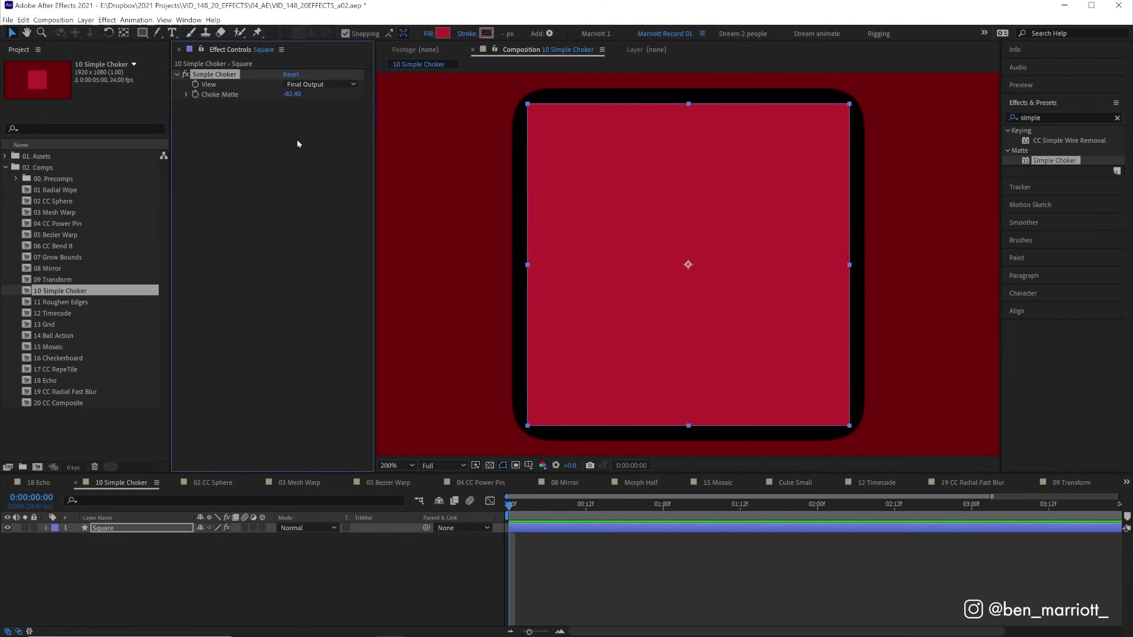
mouse_move(351, 57)
mouse_down()
mouse_move(414, 134)
mouse_move(788, 125)
mouse_move(1129, 156)
mouse_up()
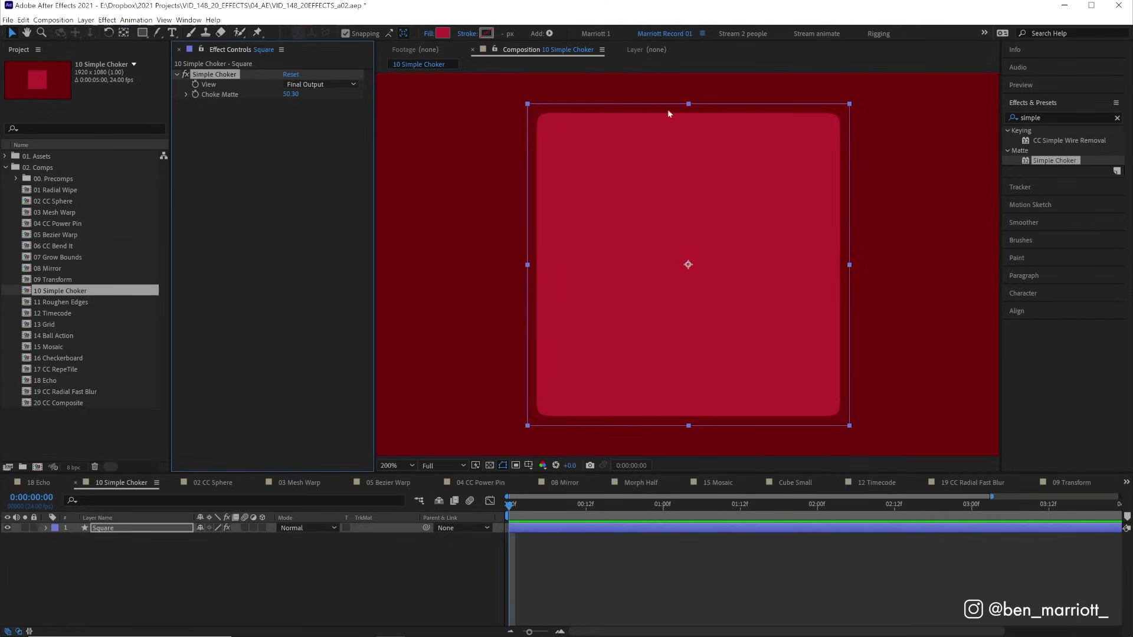
double_click(61, 302)
text(roughen)
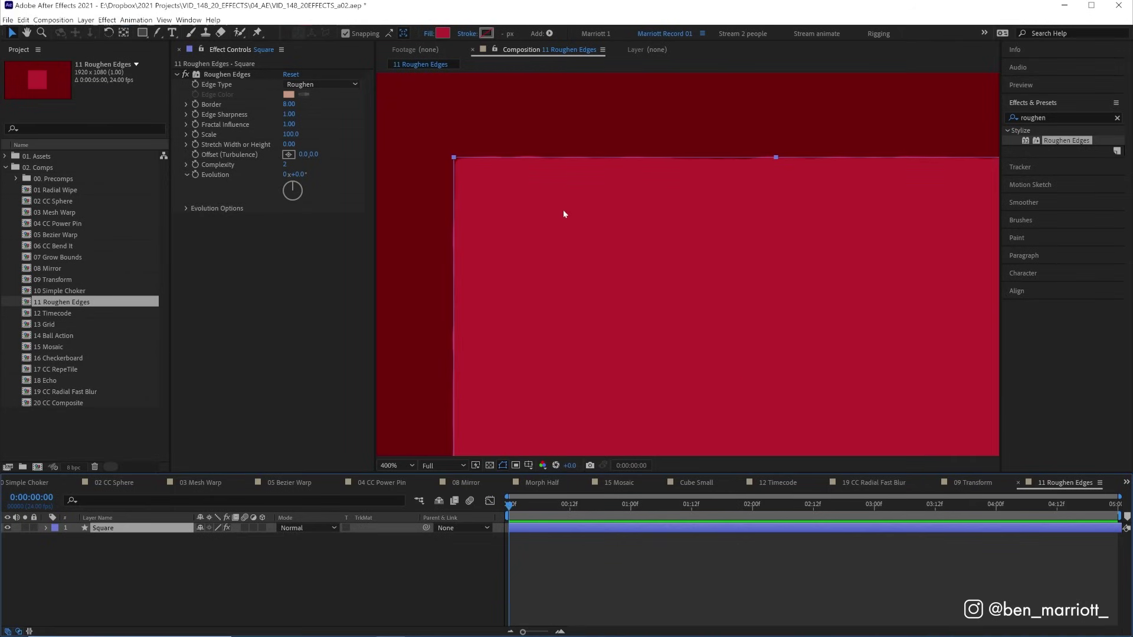
Raise the Roughen Edges Scale to 174 for a larger edge pattern
click(573, 546)
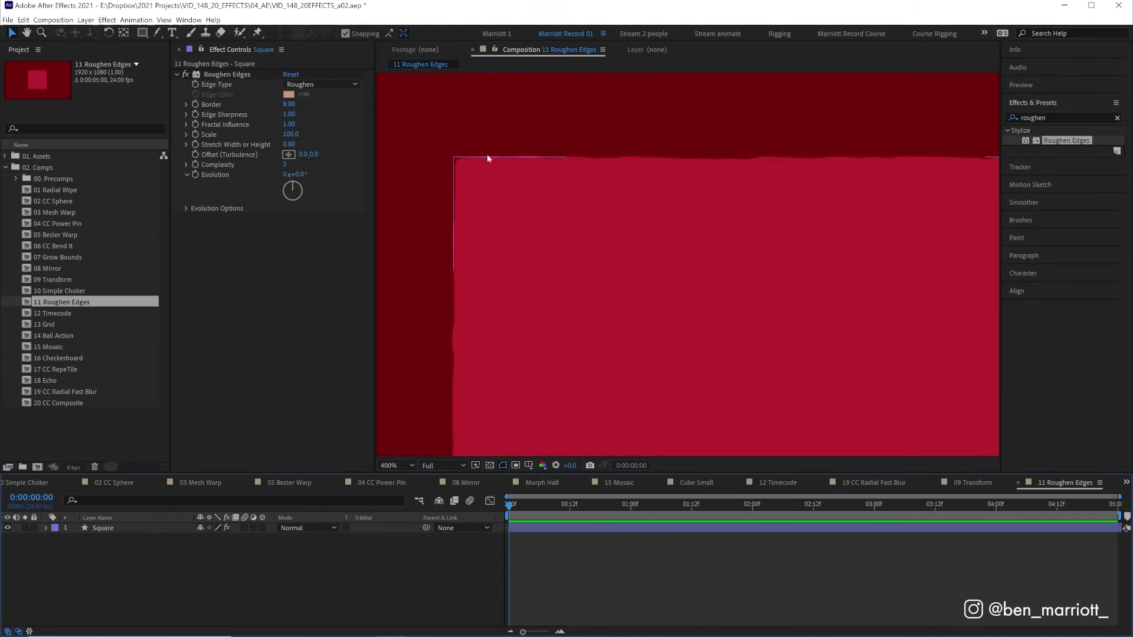
key(comma)
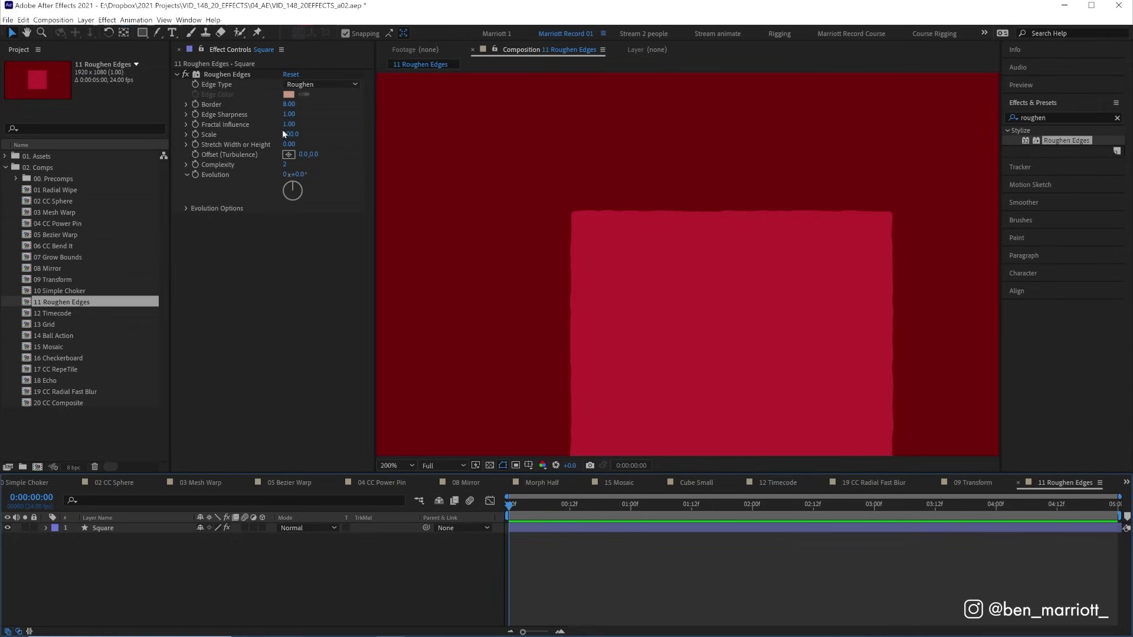
drag(283, 133, 310, 138)
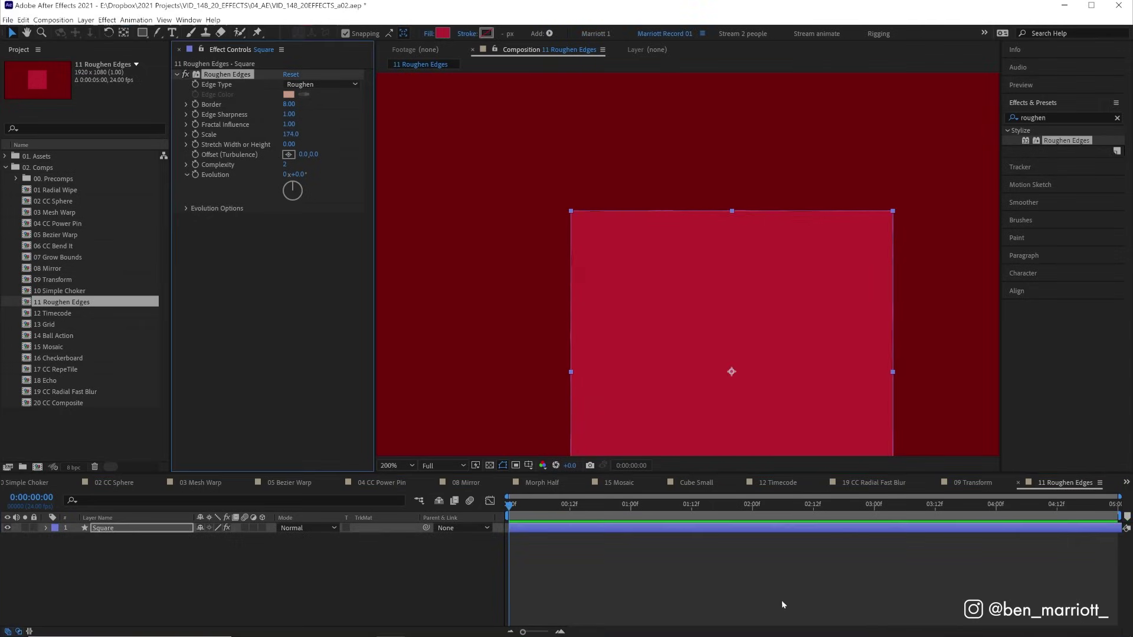
Duplicate Roughen Edges and give the copy Scale 10 and Border 0.90
key(ctrl+d)
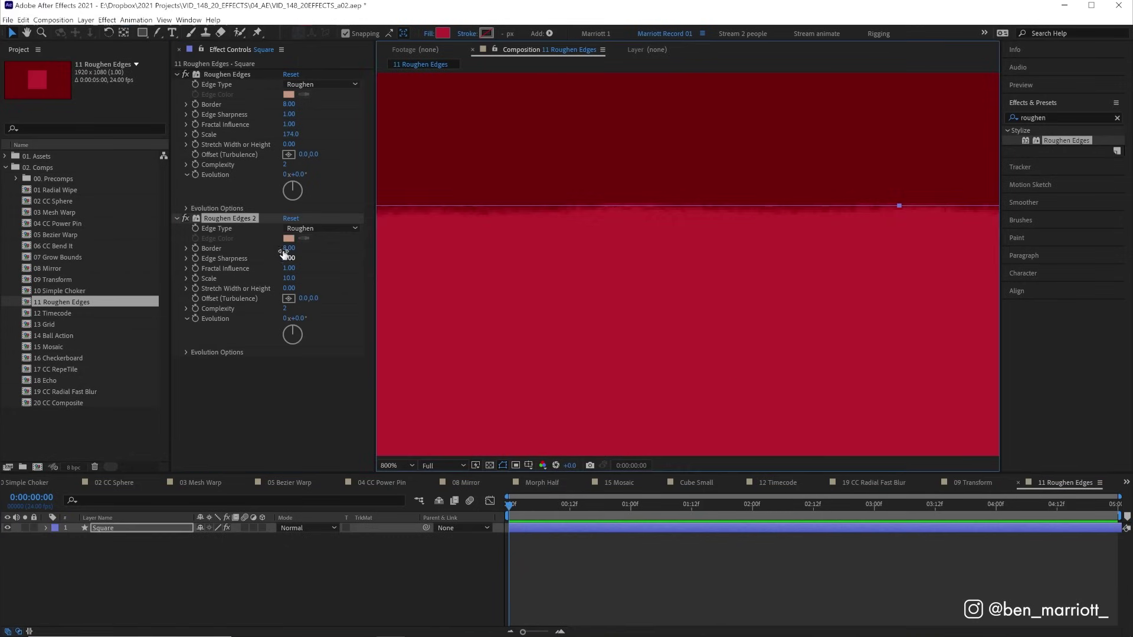
drag(285, 249, 253, 252)
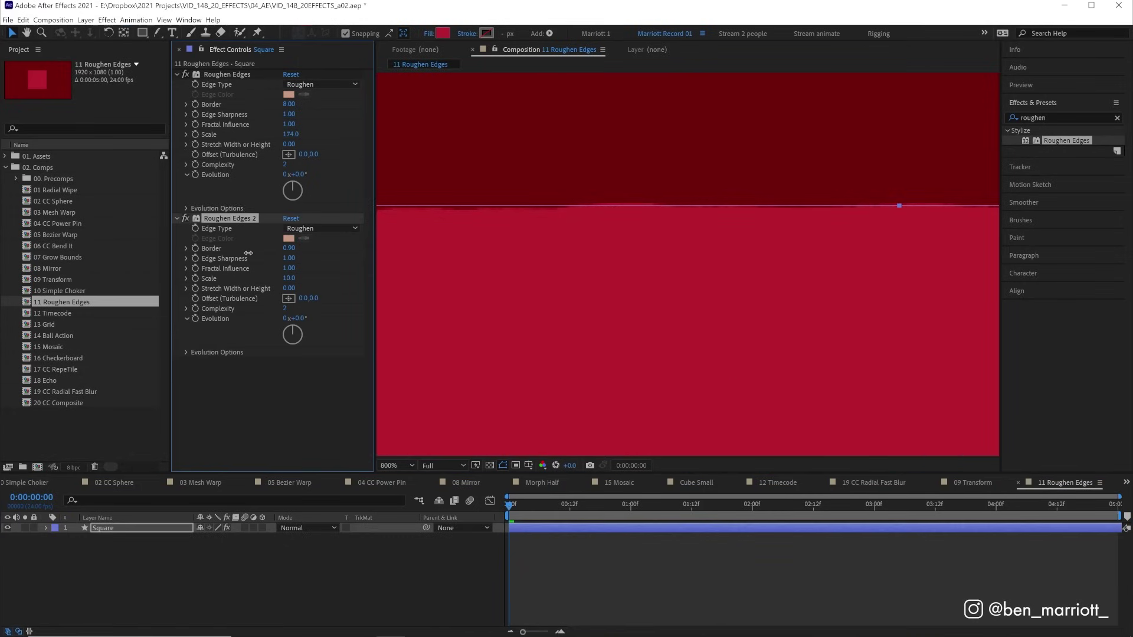
key(comma)
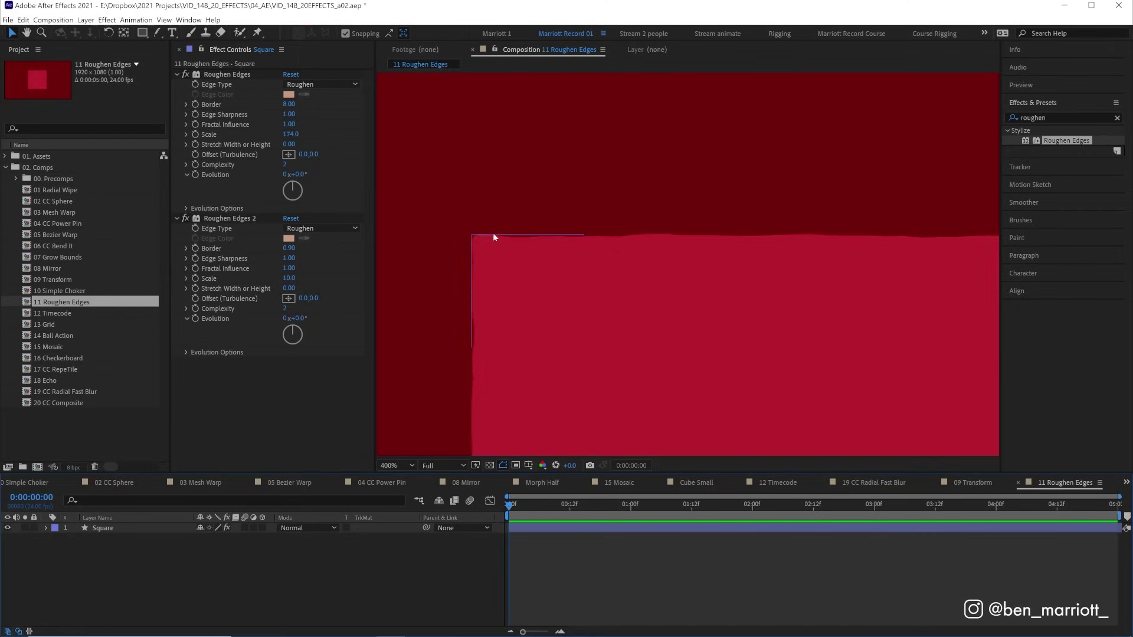
key(period)
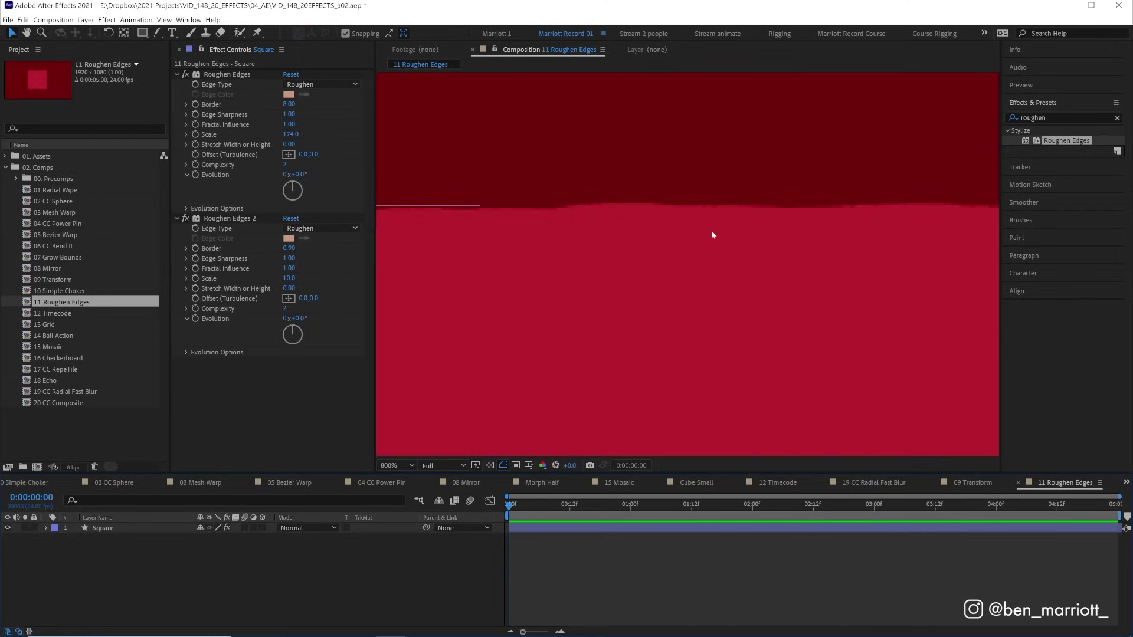
key(comma)
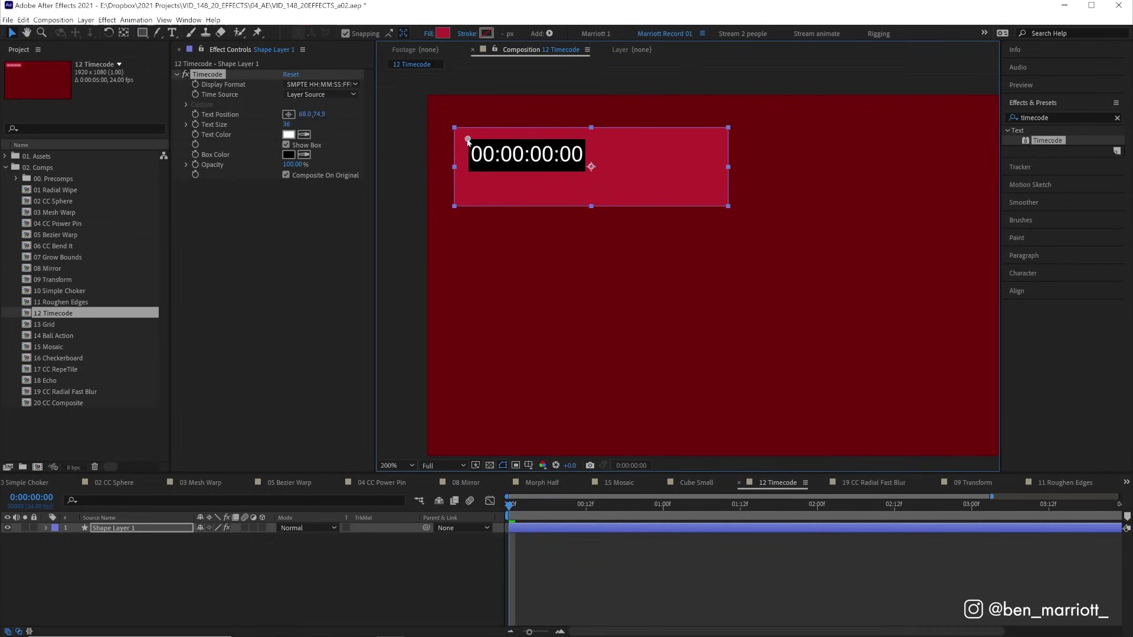
Apply Timecode to the shape layer with Show Box off and text size 70, then preview
drag(467, 140, 465, 140)
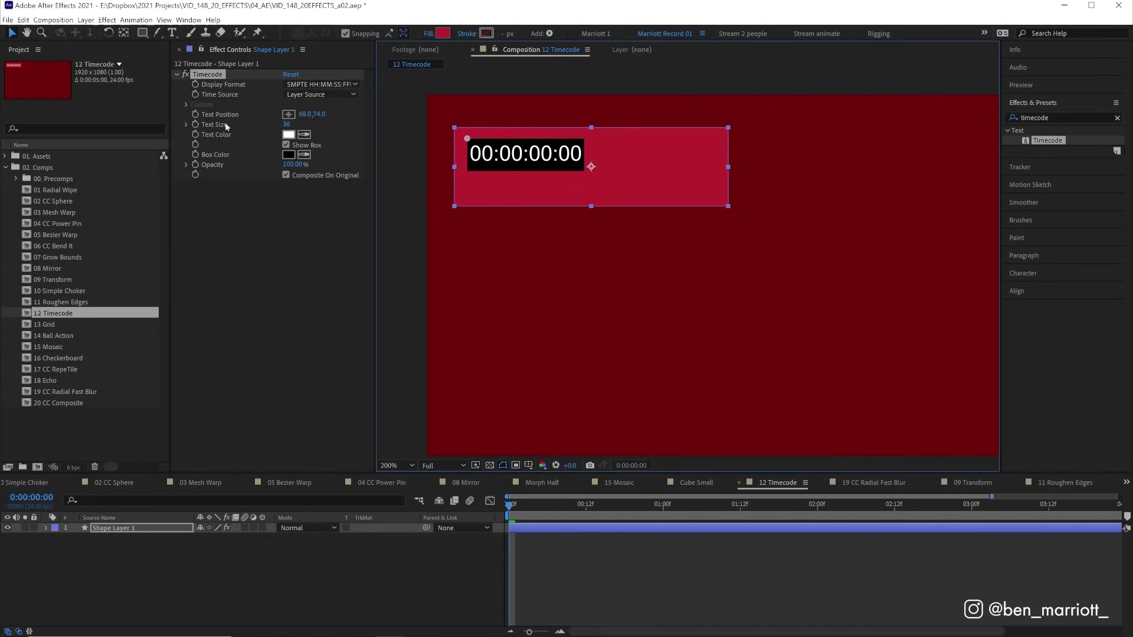
click(285, 144)
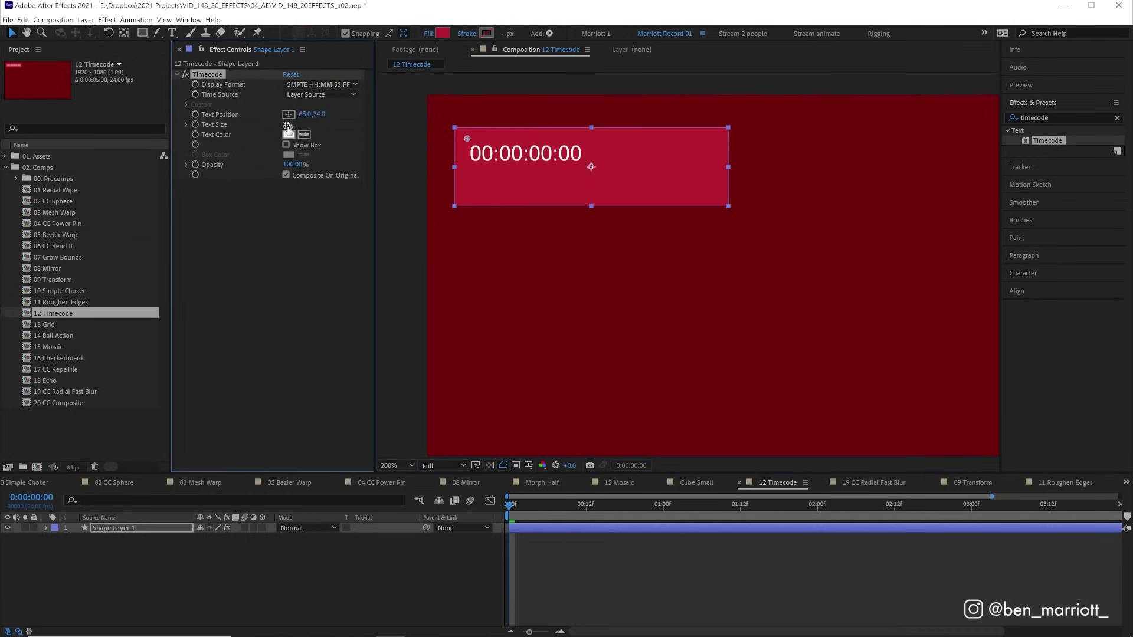
drag(286, 125, 316, 124)
key(space)
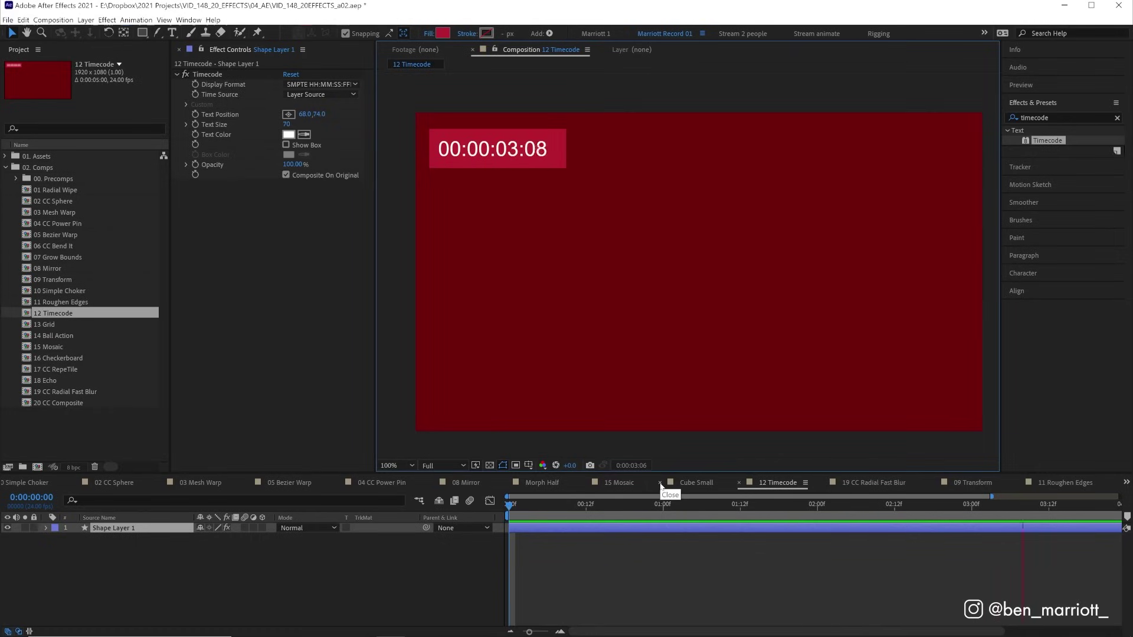
key(space)
Precompose the shape layer, apply Time-Reverse Layer, and preview the reversed animation
click(729, 530)
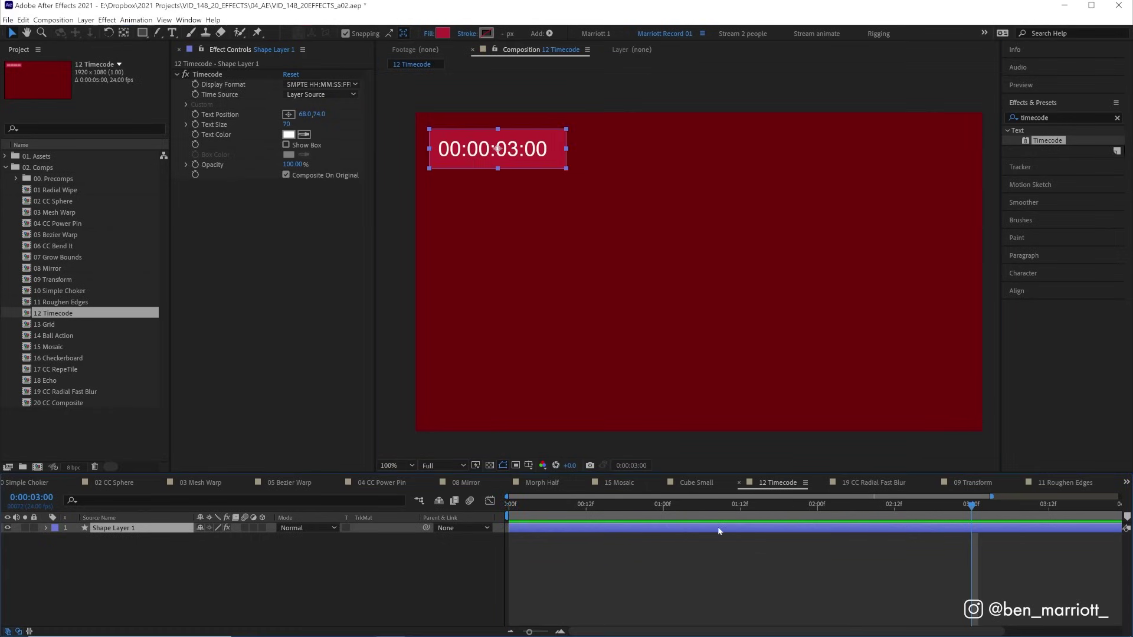
key(ctrl+shift+c)
key(Return)
right_click(665, 238)
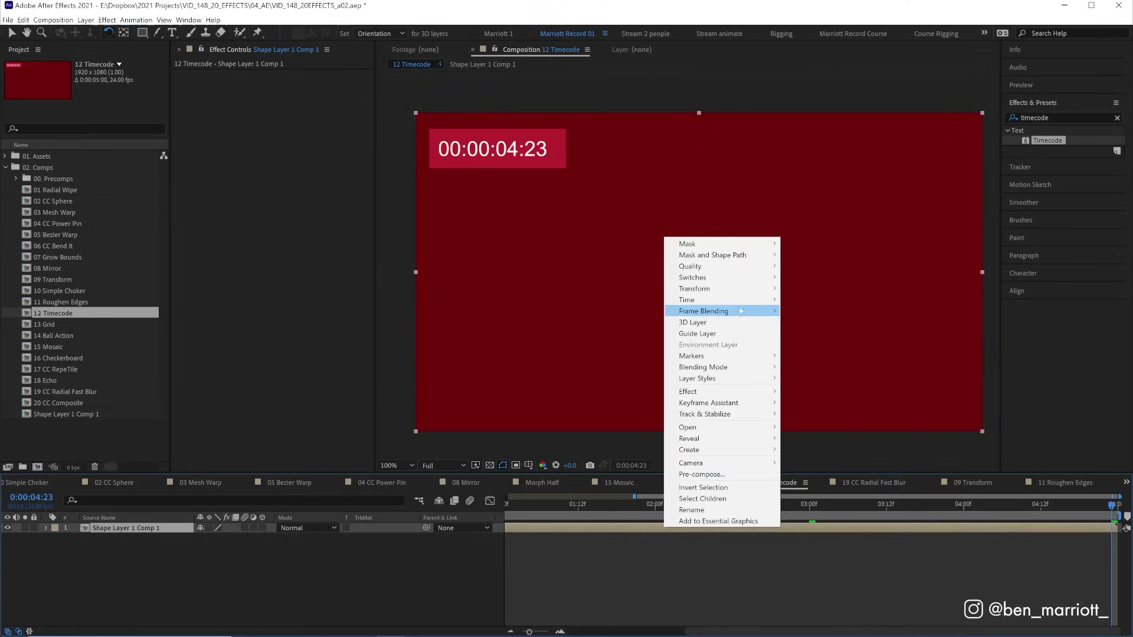
click(841, 311)
key(period)
key(space)
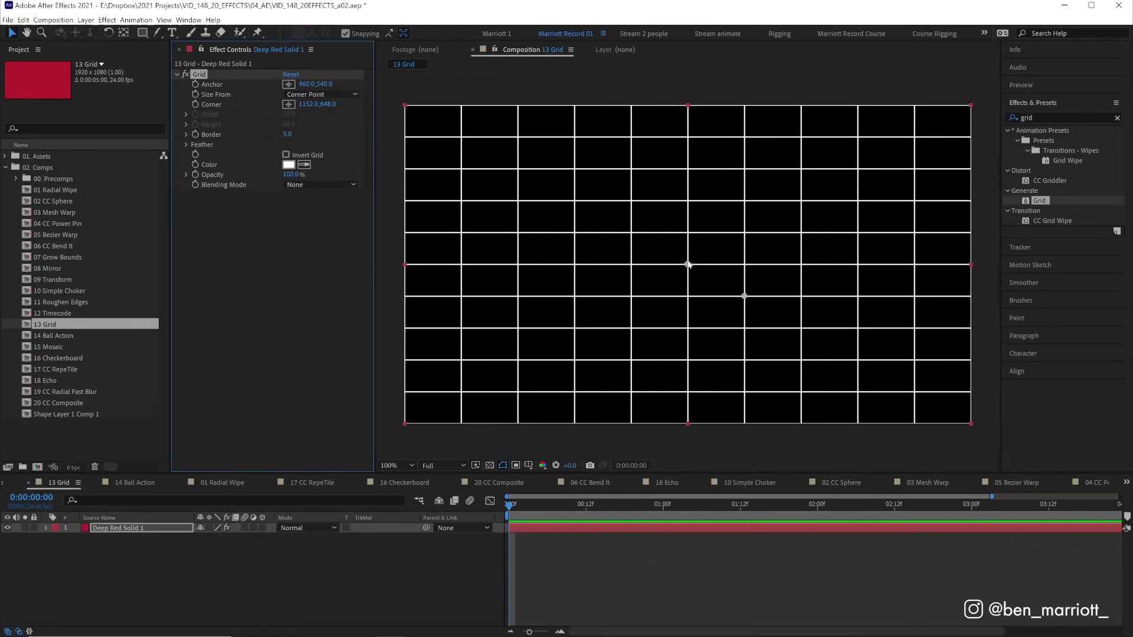
Drag the Grid's Anchor and Corner handles in the viewer to resize the cells
drag(688, 264, 688, 264)
drag(747, 295, 676, 254)
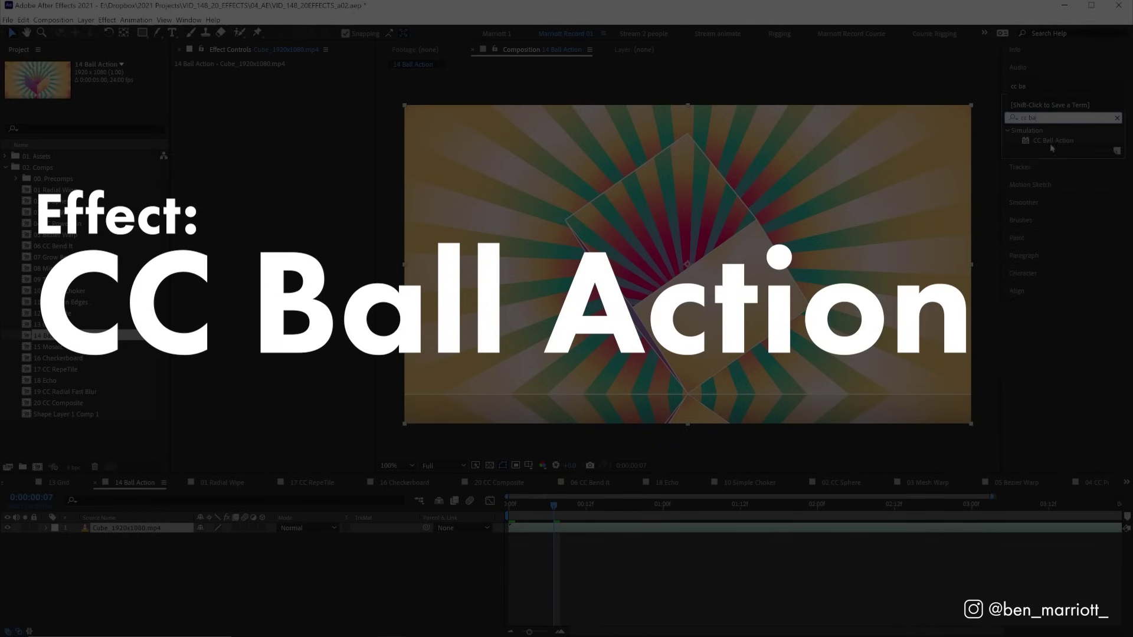
Apply CC Ball Action to the cube footage, try Ball Size, Scatter and Twist, then reset
drag(1051, 141, 680, 201)
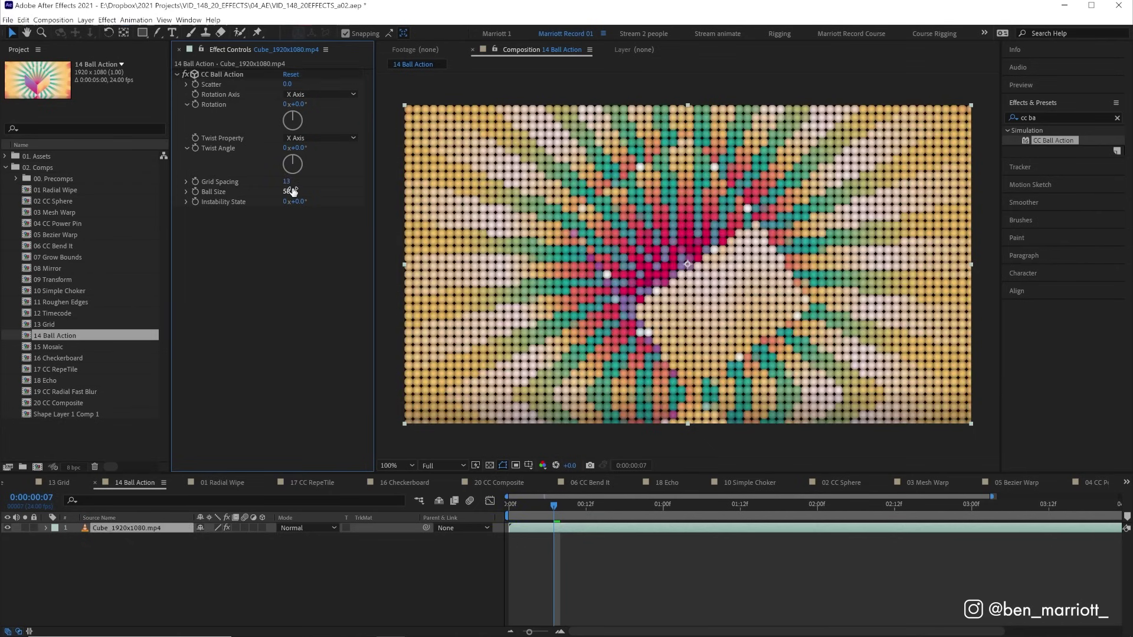
drag(292, 192, 284, 191)
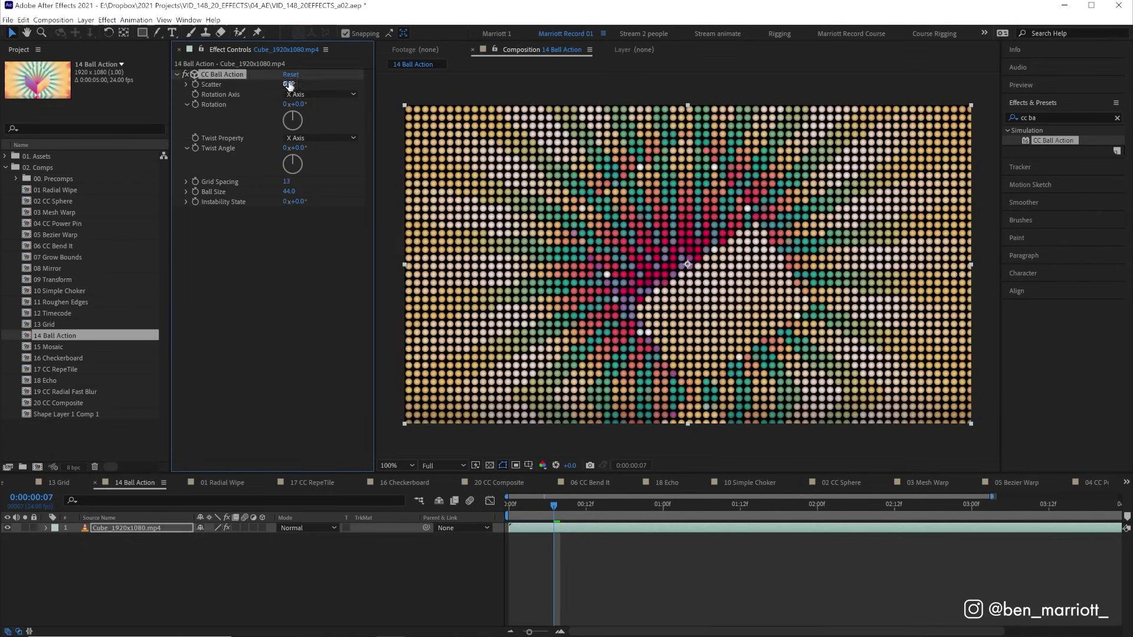
mouse_move(286, 83)
mouse_down()
mouse_move(309, 84)
mouse_move(266, 84)
mouse_up()
mouse_move(293, 148)
mouse_down()
mouse_move(409, 152)
mouse_move(307, 86)
mouse_up()
click(291, 74)
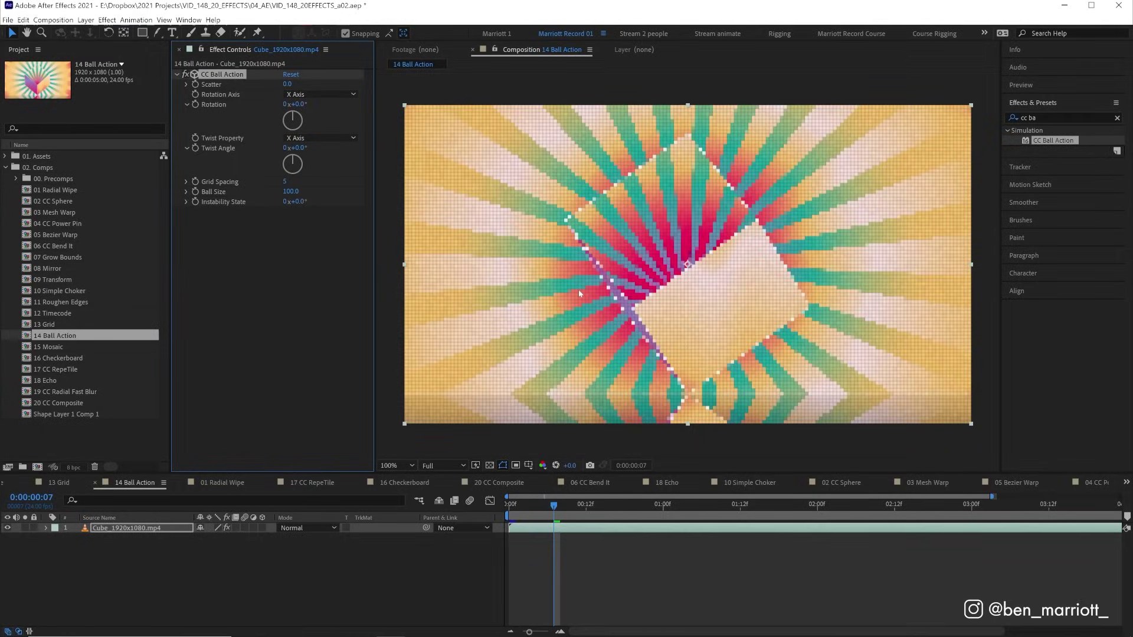
Set Grid Spacing to 1 and preview the tiny balls zoomed in
key(period)
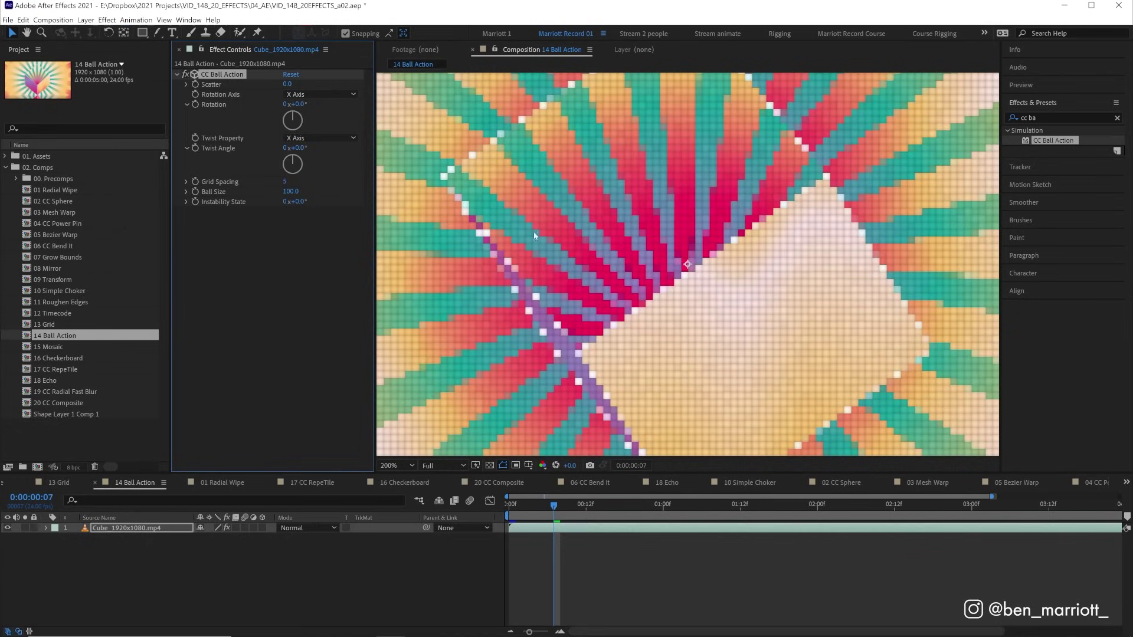
click(284, 181)
text(2)
key(Return)
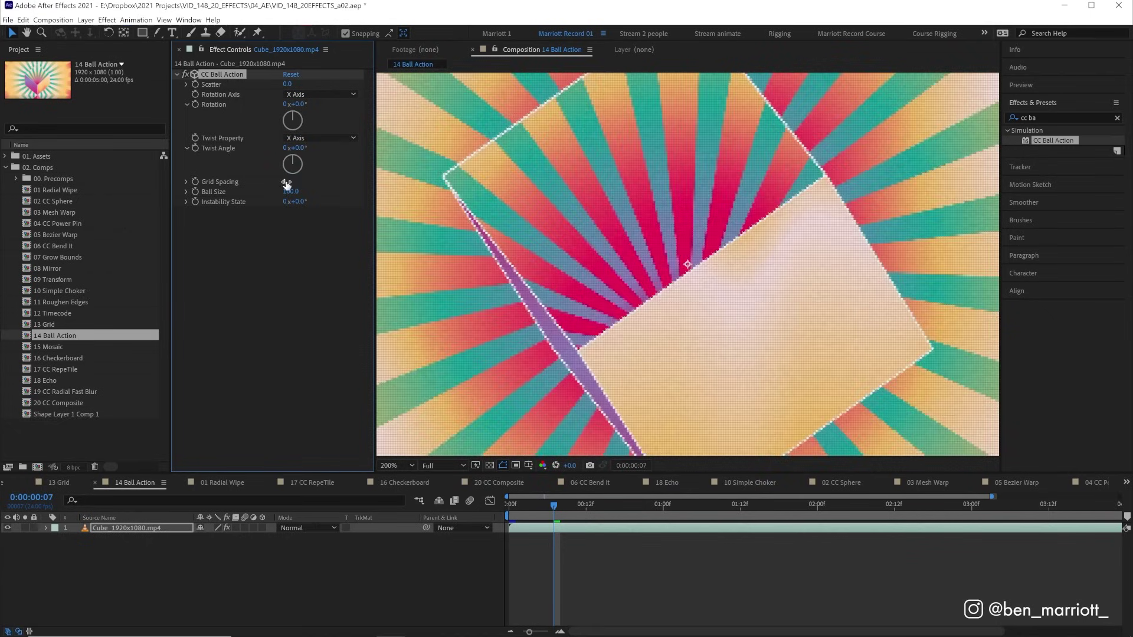
key(period)
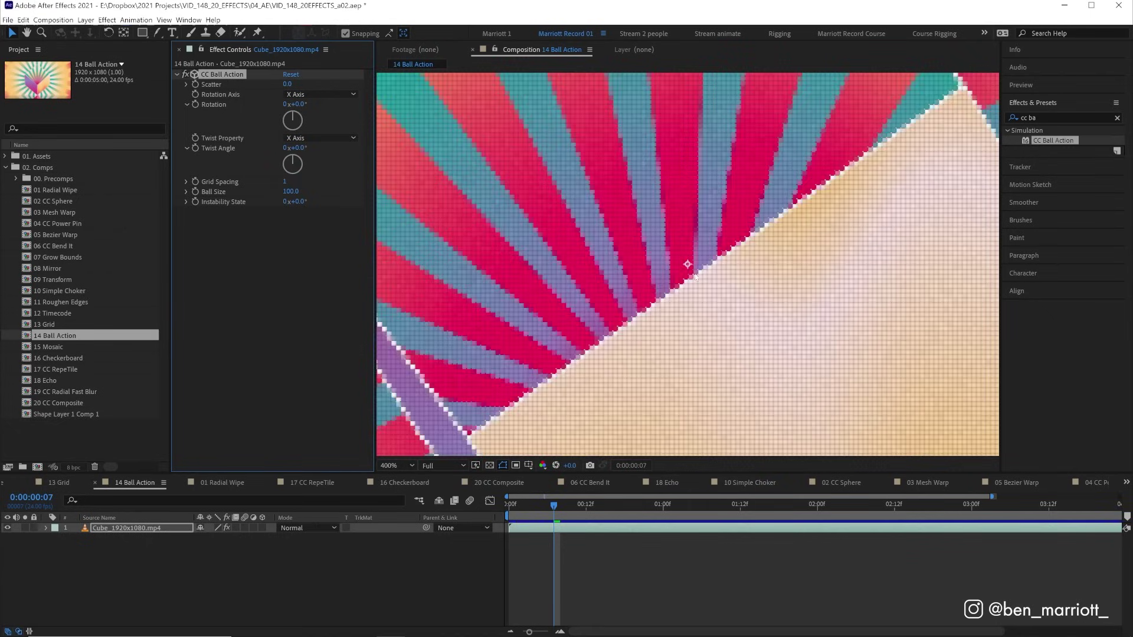
key(comma)
key(comma)
key(period)
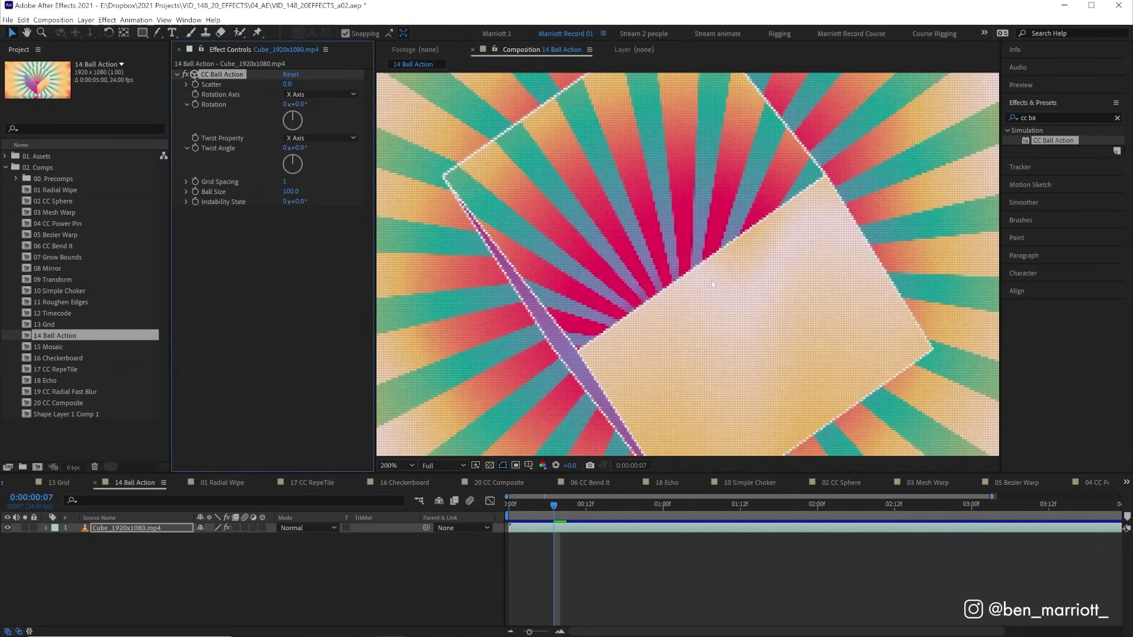
key(space)
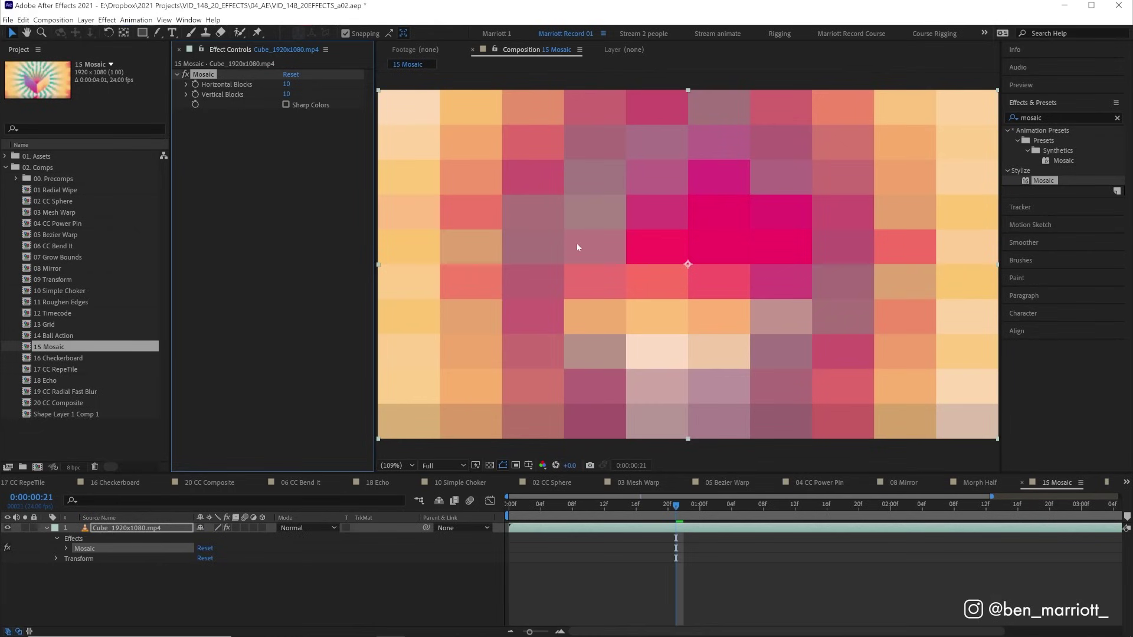
Link Vertical Blocks to Horizontal Blocks × 0.56 by expression, then set Horizontal Blocks to 78
key(space)
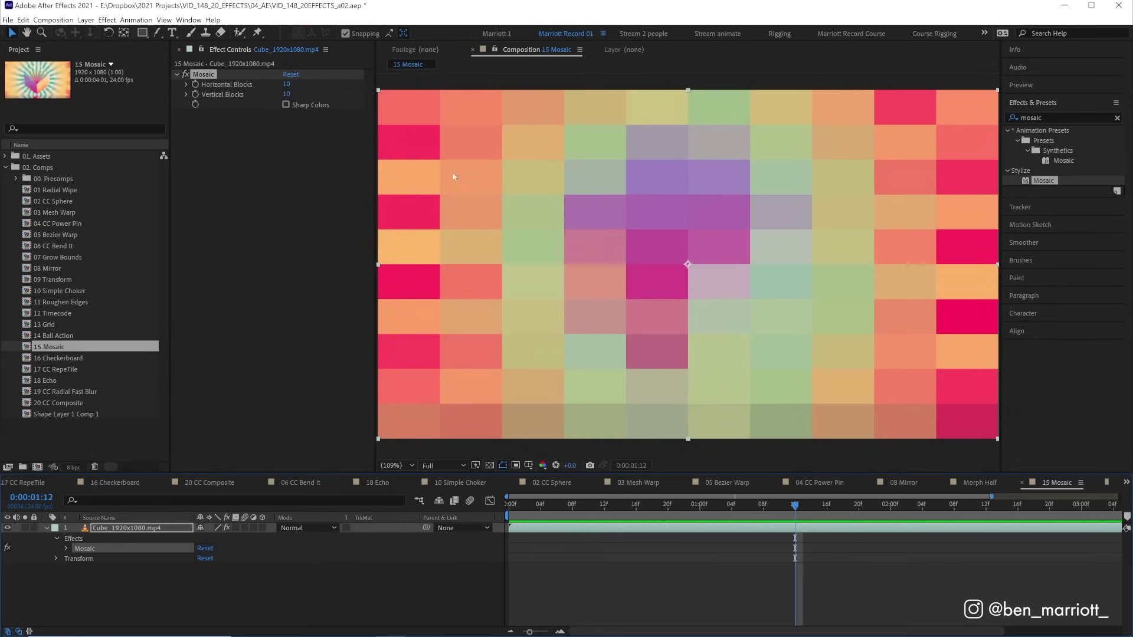
alt+click(194, 95)
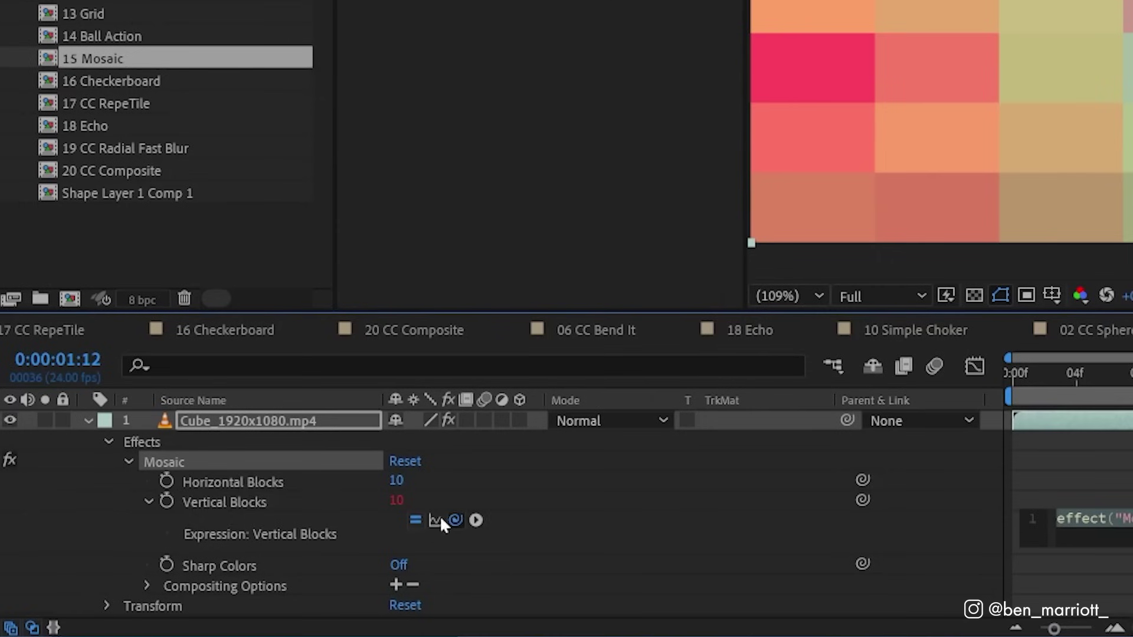
drag(440, 515, 224, 483)
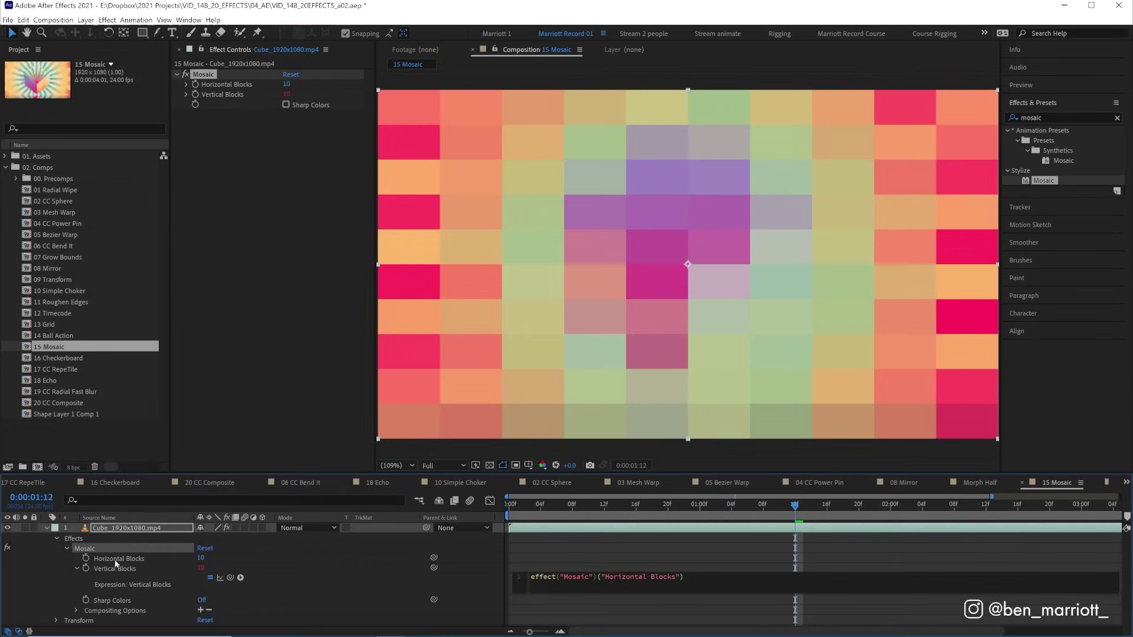
text(*)
text(0)
text(.56)
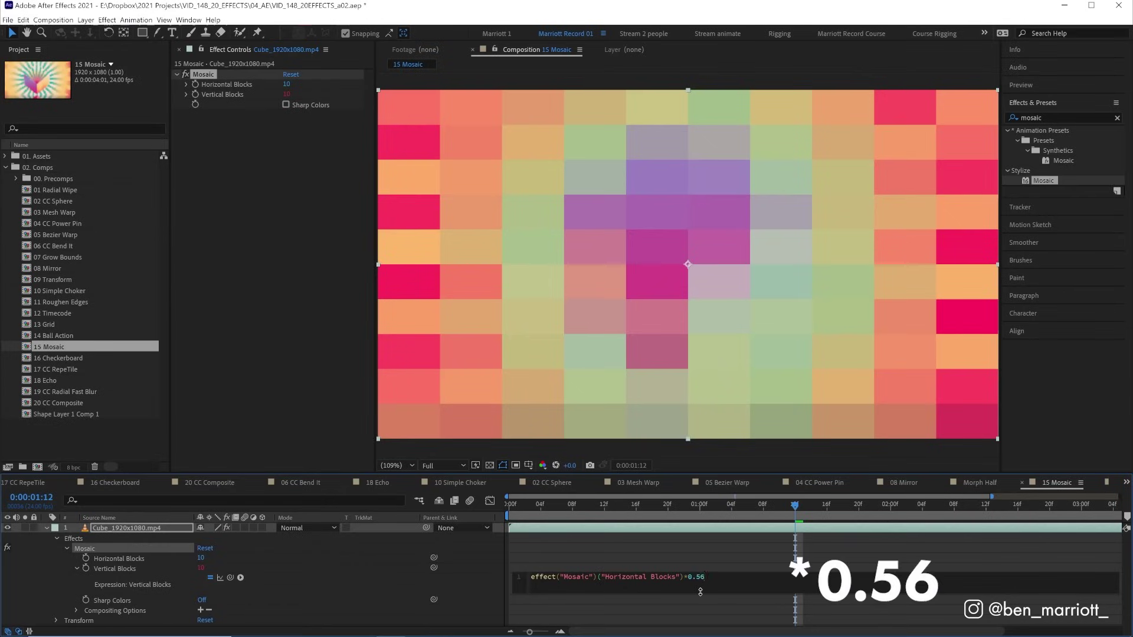
key(KP_Enter)
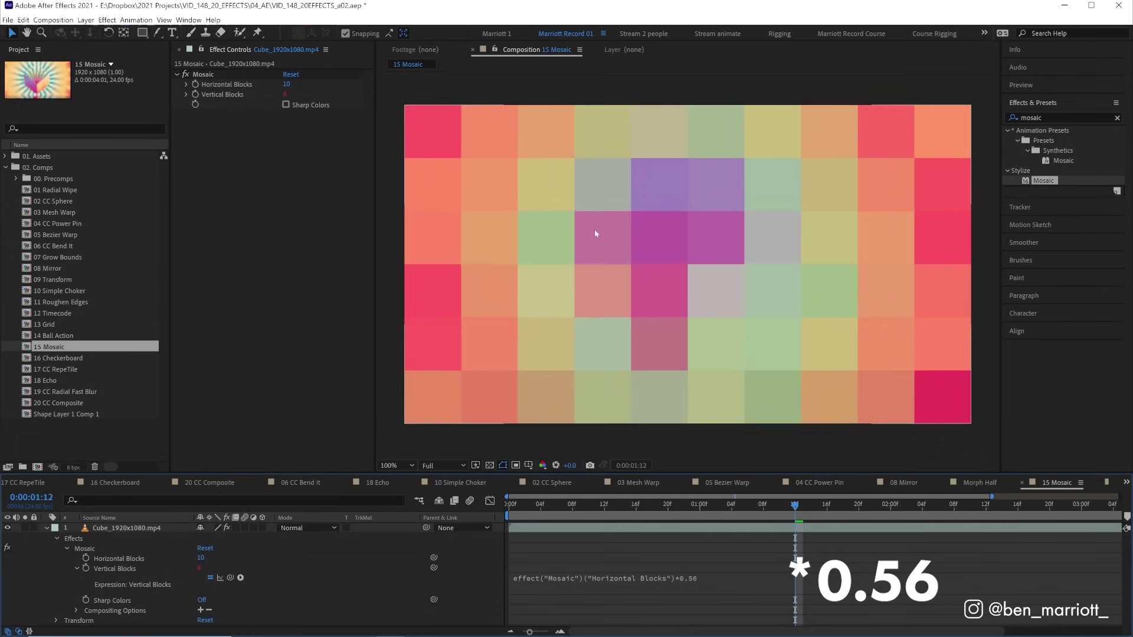
scroll(594, 229, up, 2)
drag(286, 84, 317, 81)
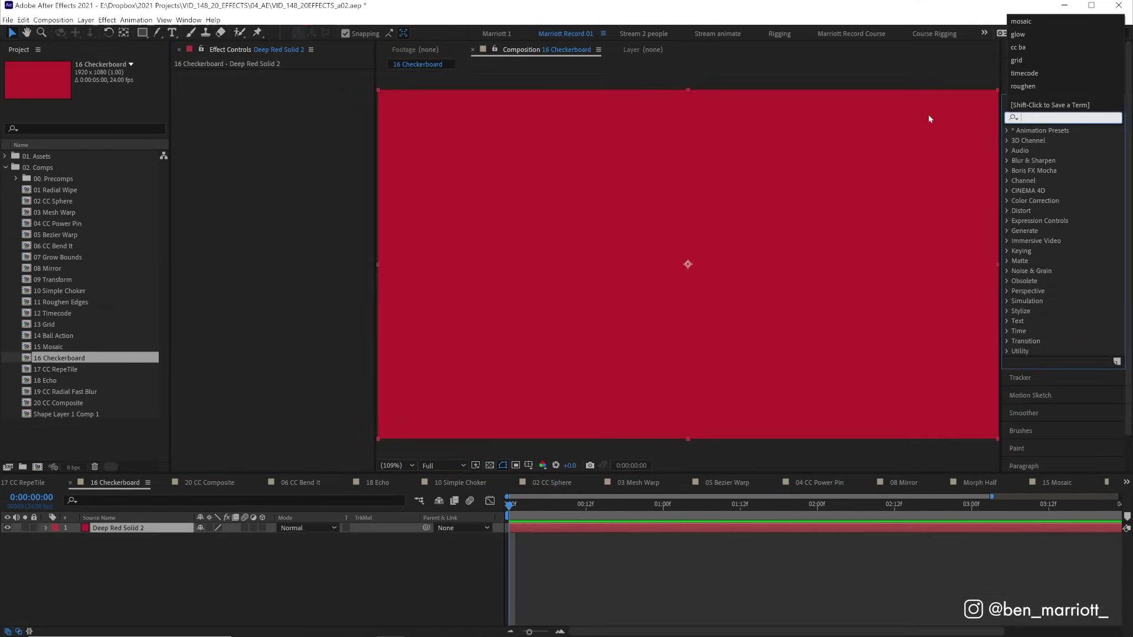
text(check)
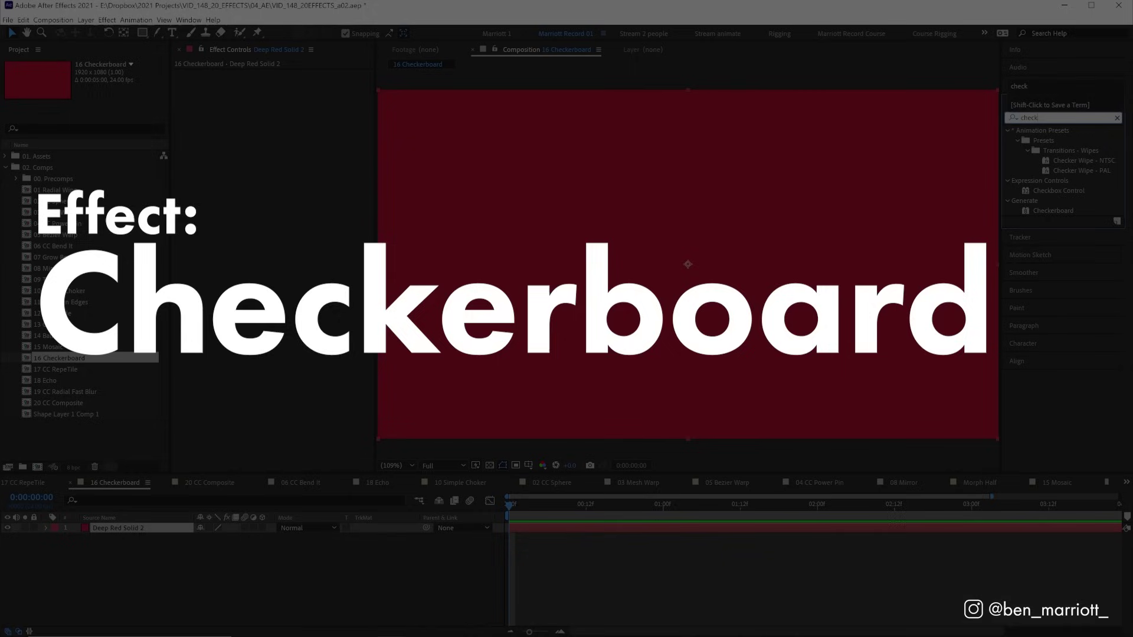
Drop Checkerboard onto Deep Red Solid 2 and widen its squares with the Width slider
drag(1053, 211, 527, 304)
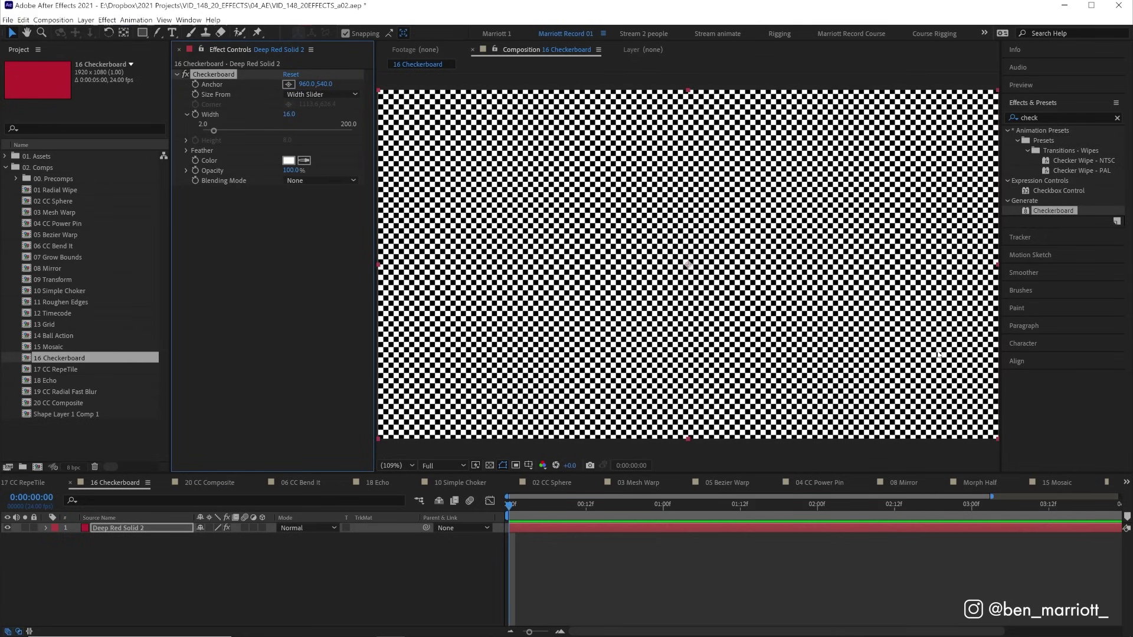
drag(213, 129, 241, 126)
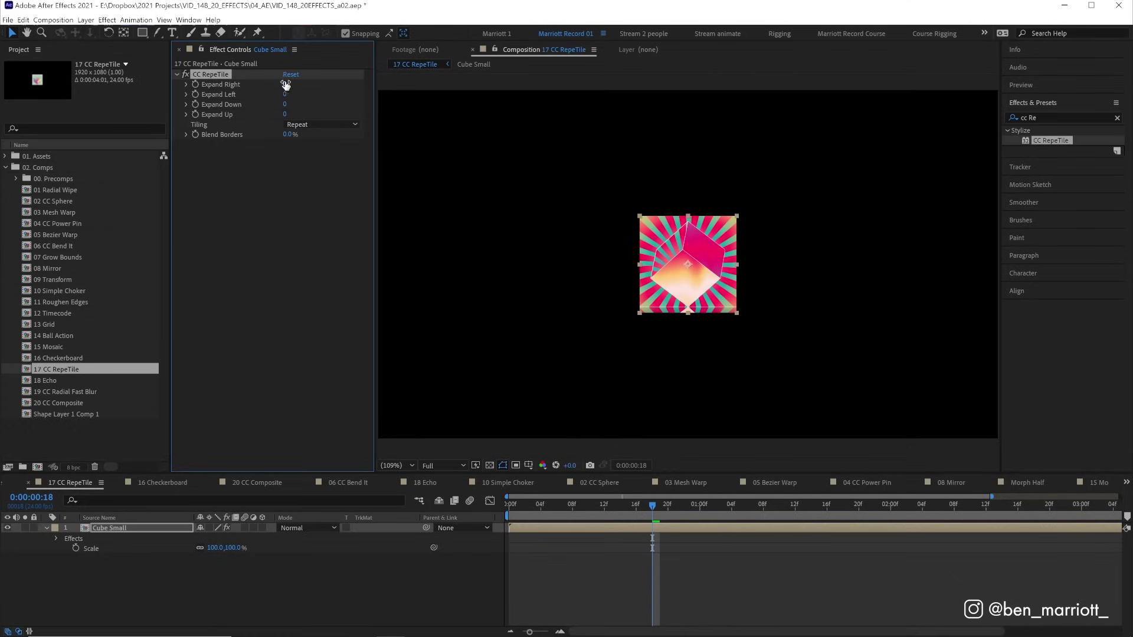
Expand the CC RepeTile tiles left, down and up so they cover the comp
drag(288, 83, 190, 109)
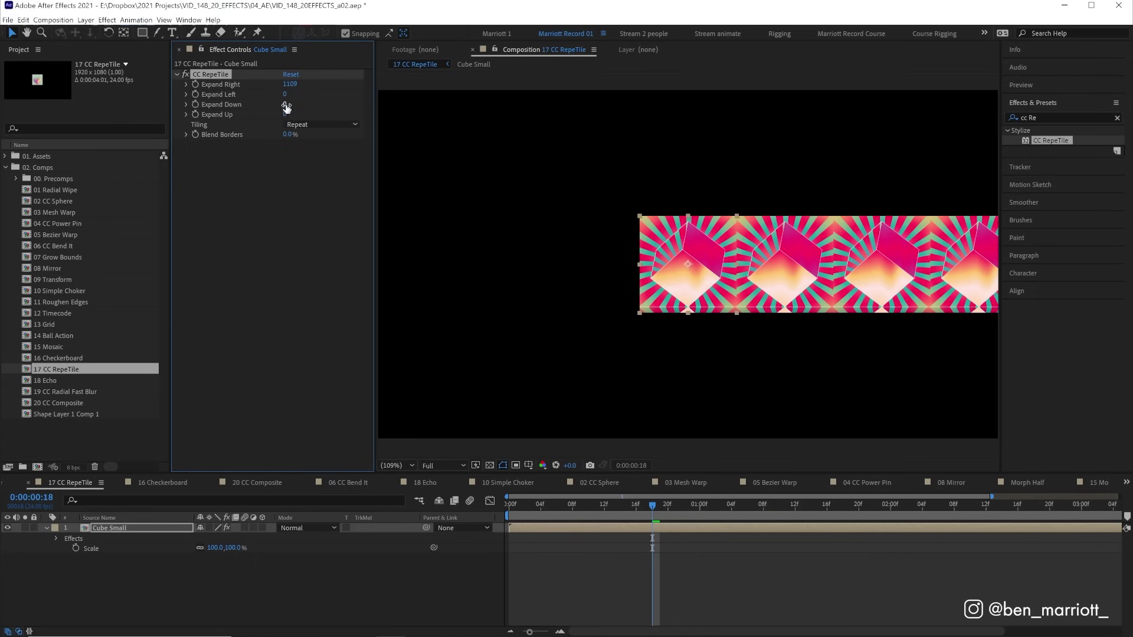
drag(286, 105, 273, 113)
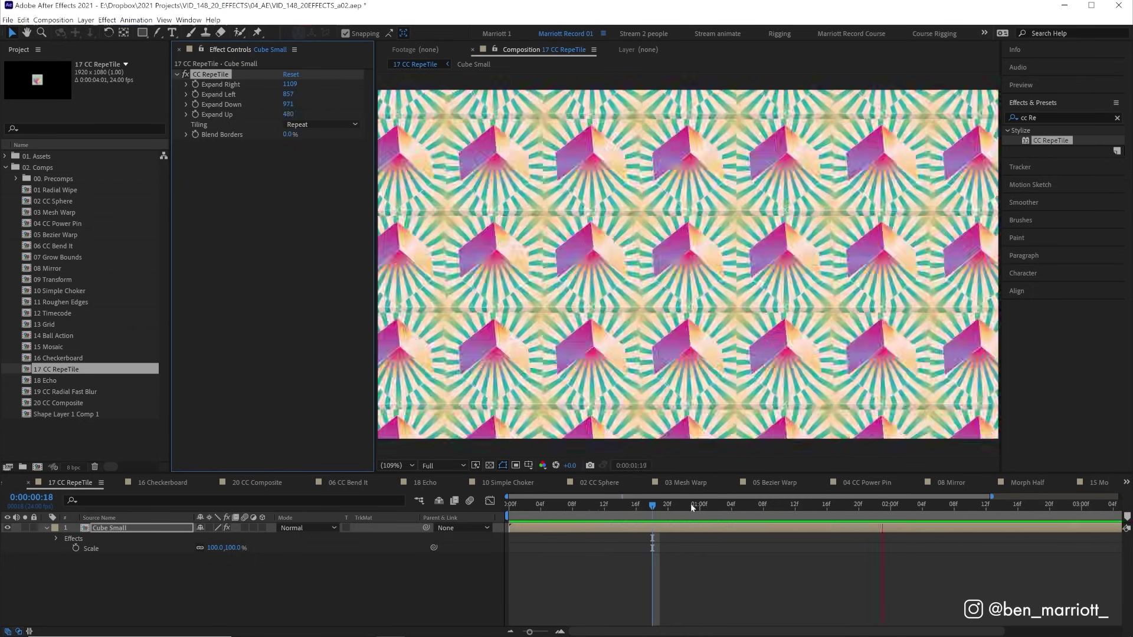
click(691, 507)
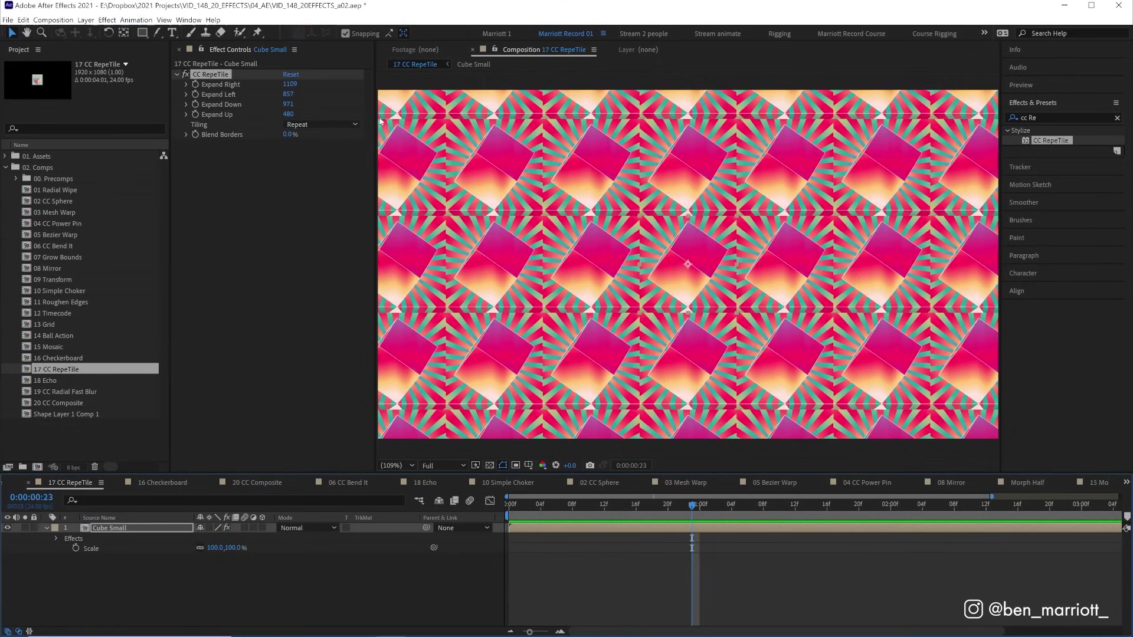
Cycle Tiling through Checker Flip H and Unfold, ending on Random
click(324, 124)
click(330, 144)
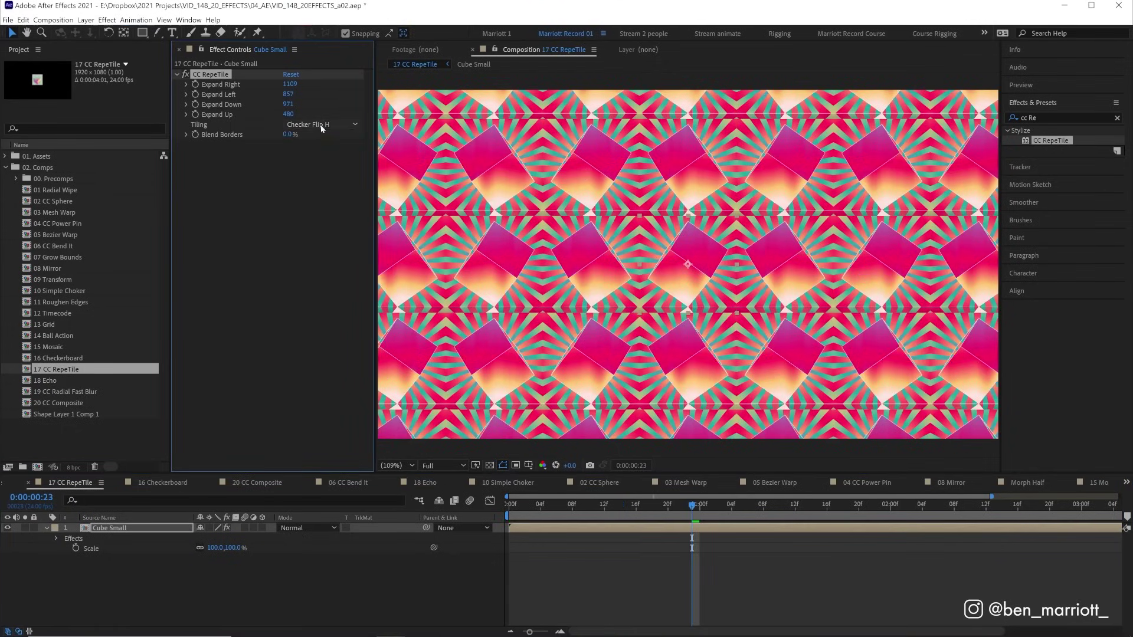
click(321, 126)
click(308, 170)
click(321, 126)
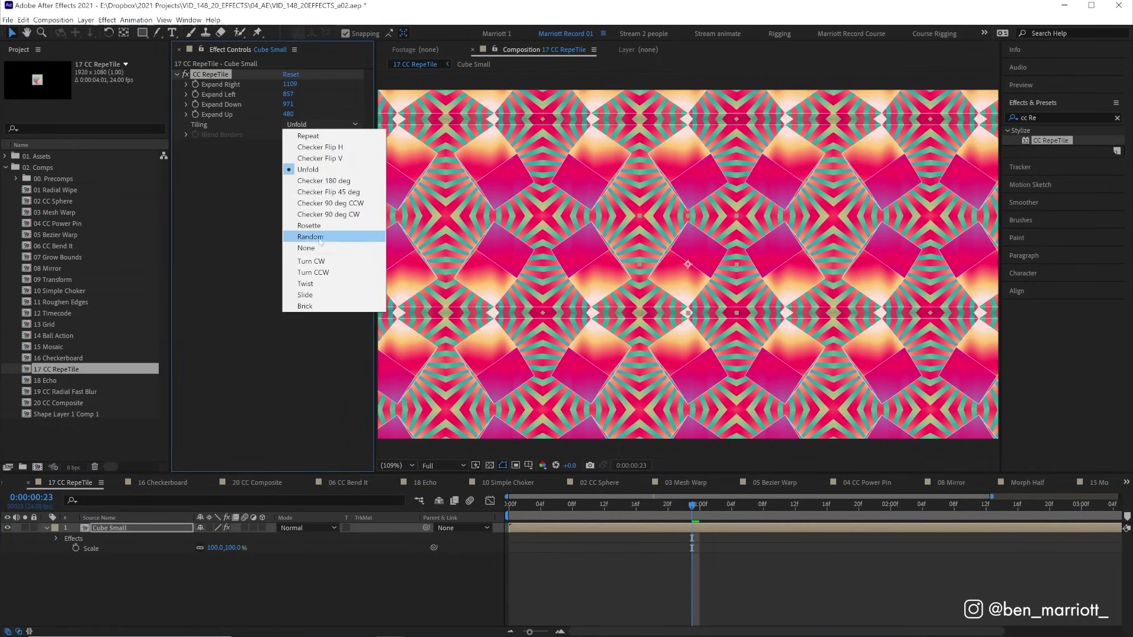
click(321, 237)
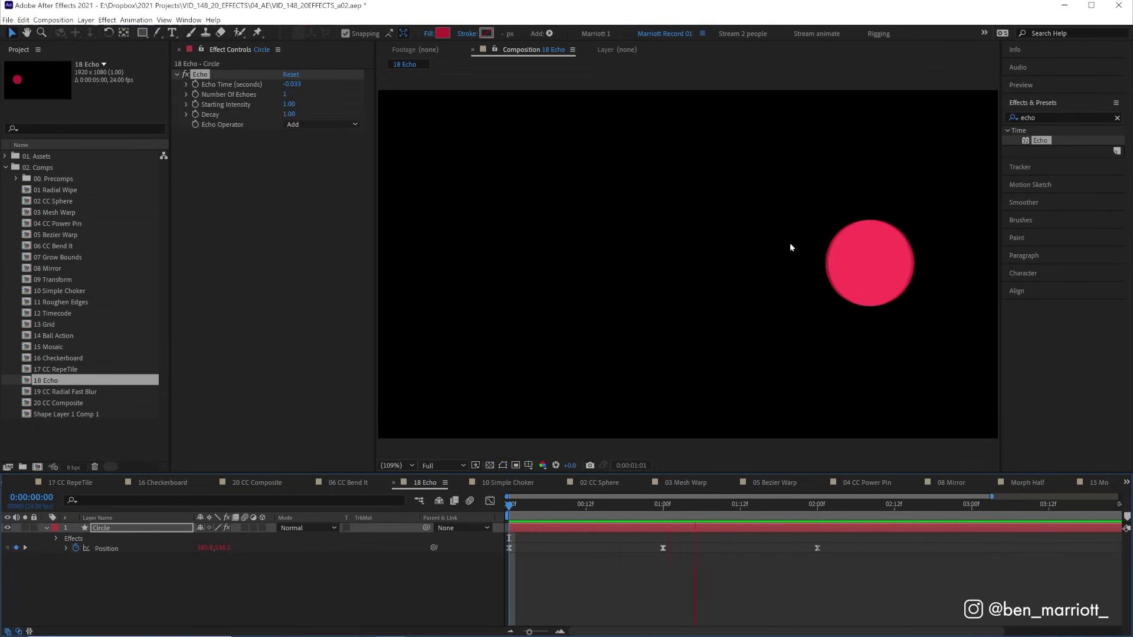
Set Echo to 10 echoes with 0.84 decay, composited in back, and preview it
key(space)
mouse_move(284, 94)
mouse_down()
mouse_move(296, 93)
mouse_move(285, 93)
mouse_move(285, 118)
mouse_up()
click(309, 126)
click(309, 178)
click(511, 504)
key(space)
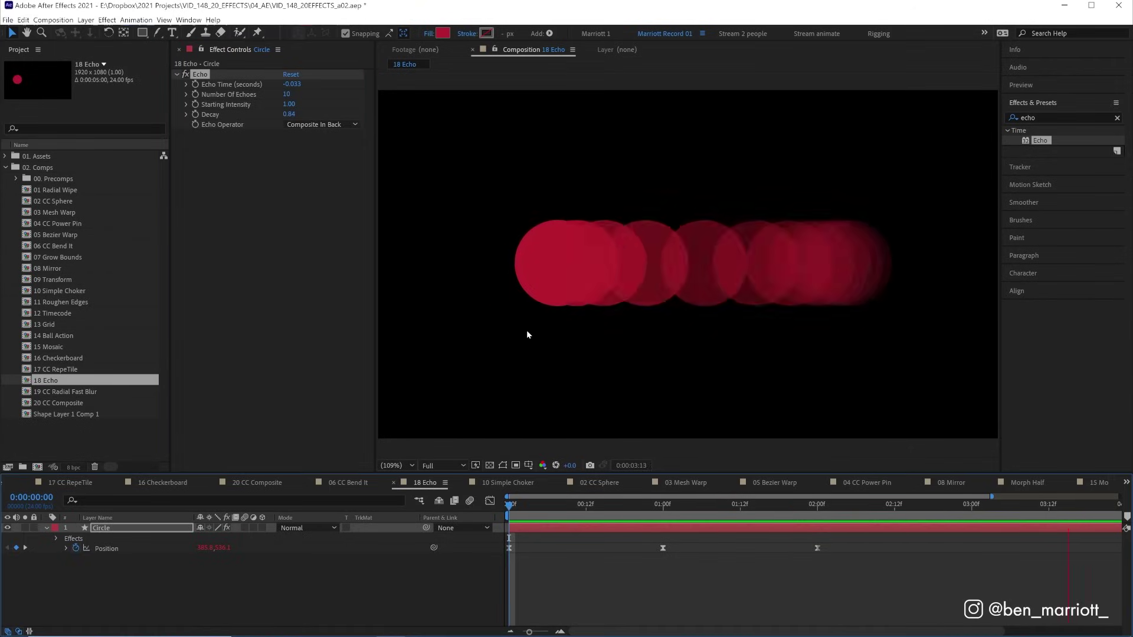
key(space)
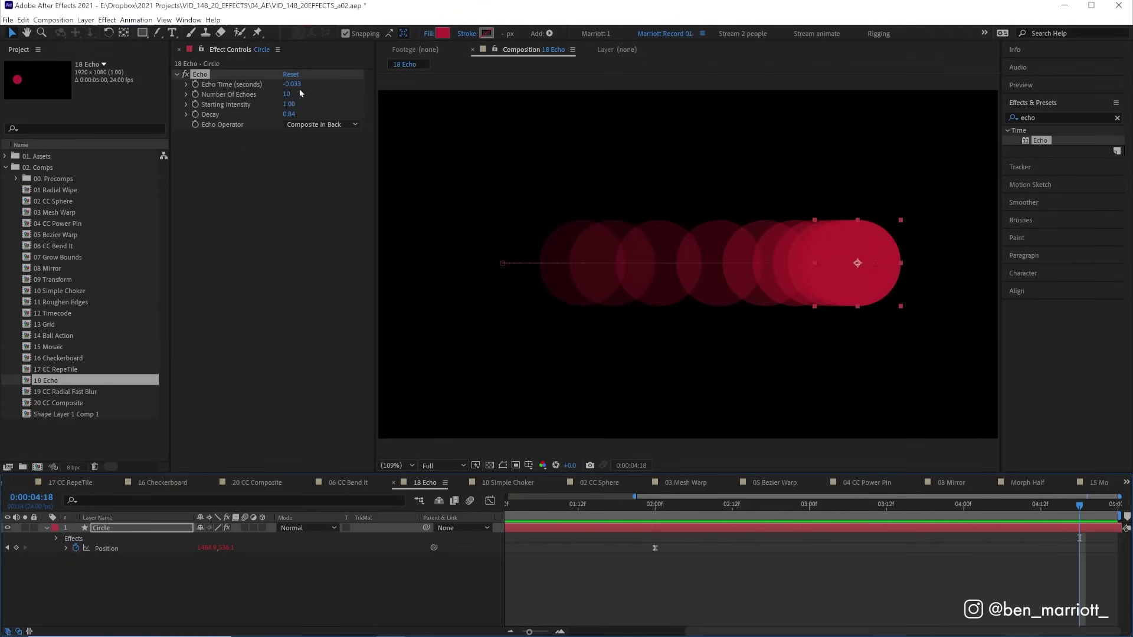
Set Echo Time to -0.013 and replay the preview
click(293, 83)
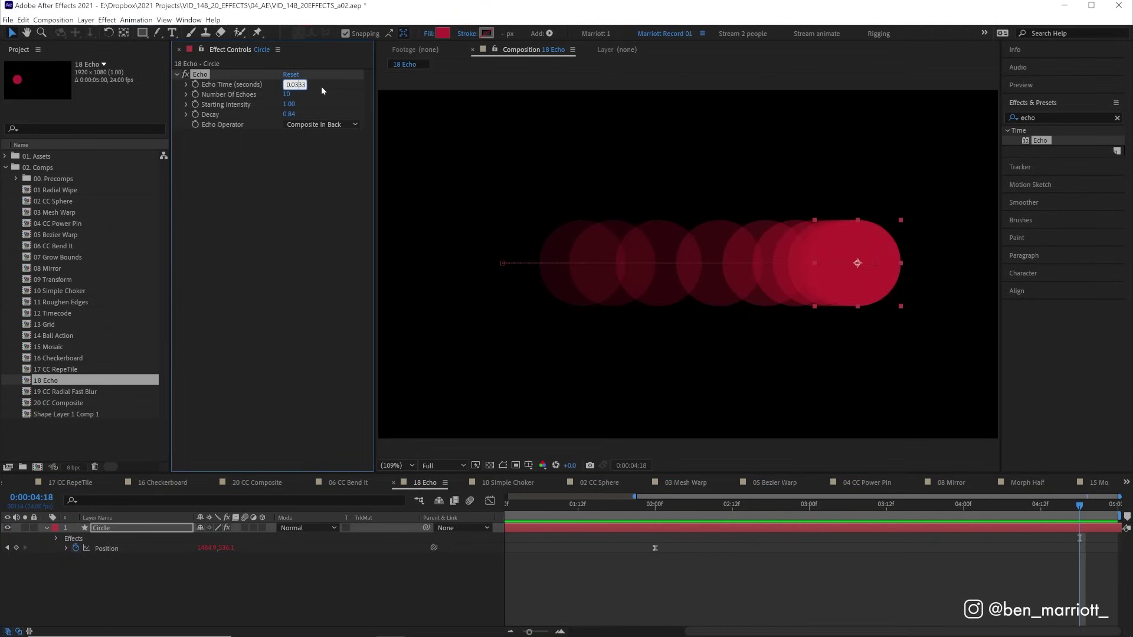
key(Return)
key(space)
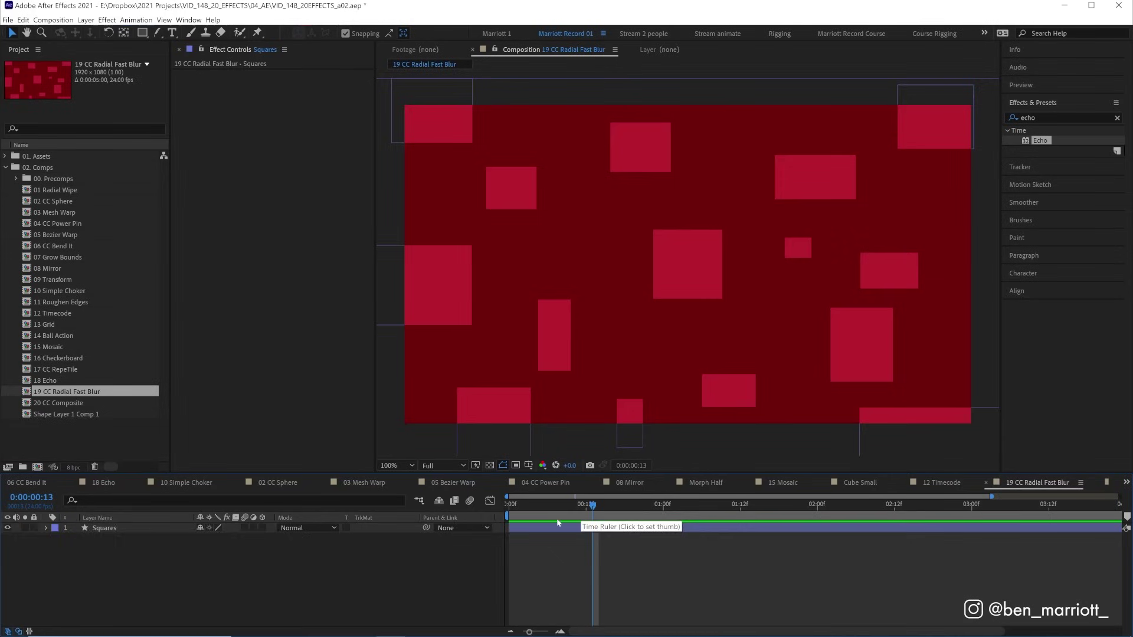
Apply CC Radial Fast Blur to Squares with Amount 86 and Brightest zoom mode
click(552, 527)
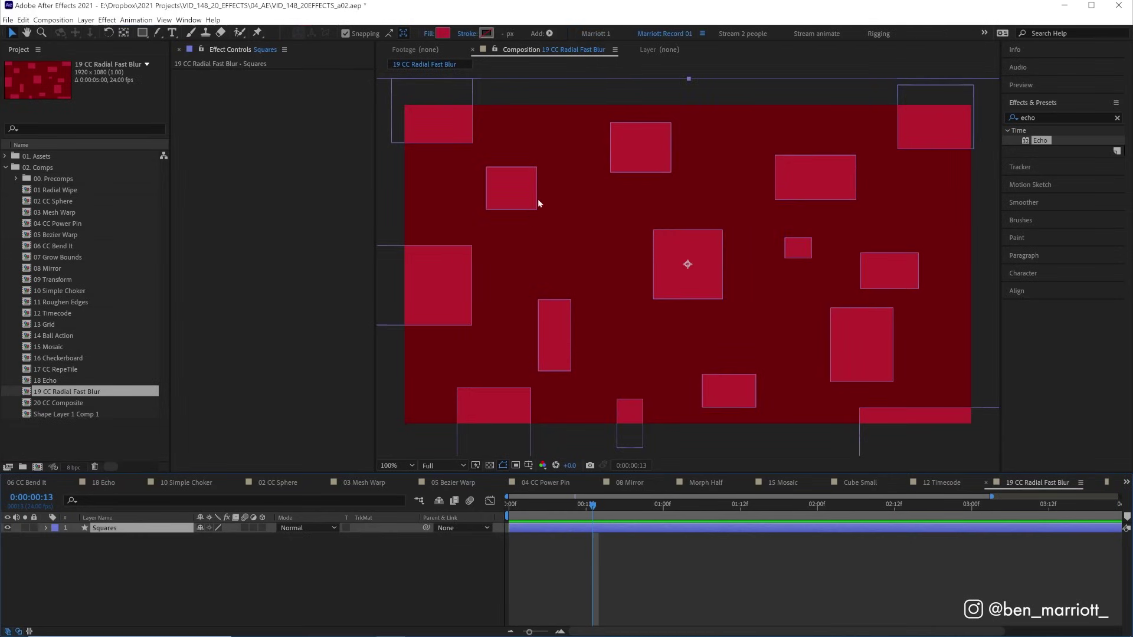
text(cc radia)
drag(1059, 150, 503, 187)
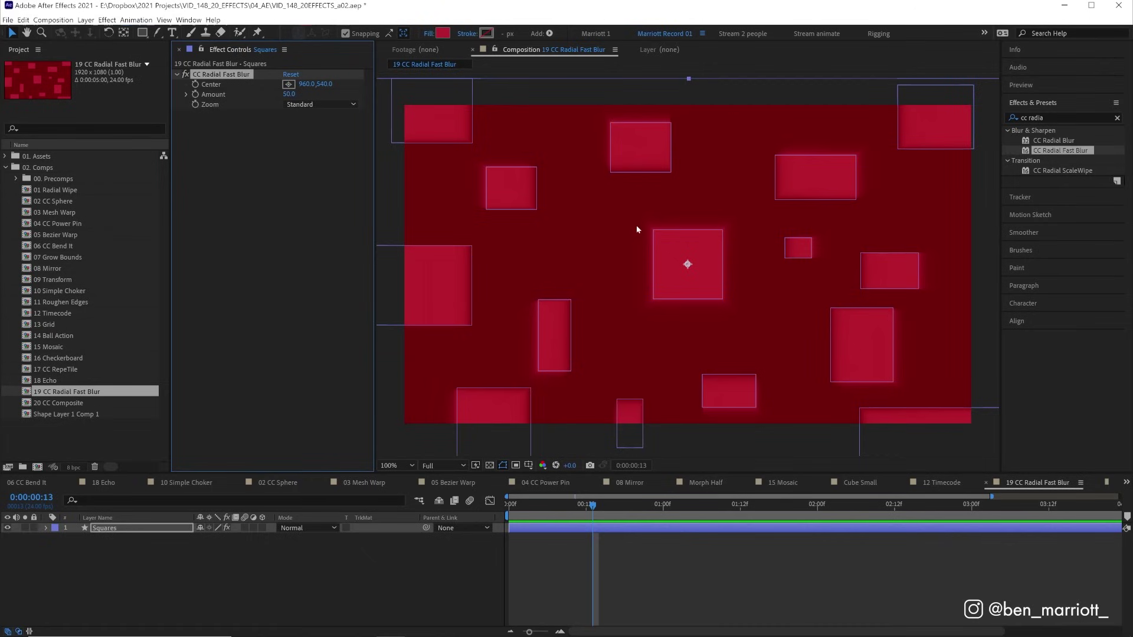
drag(288, 93, 294, 93)
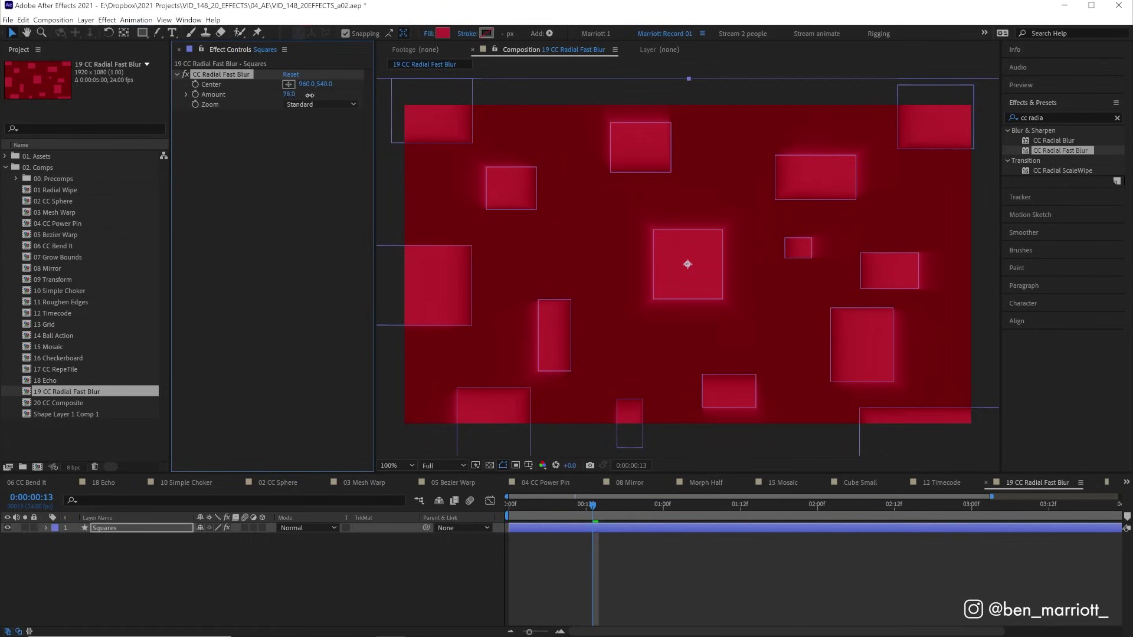
click(306, 104)
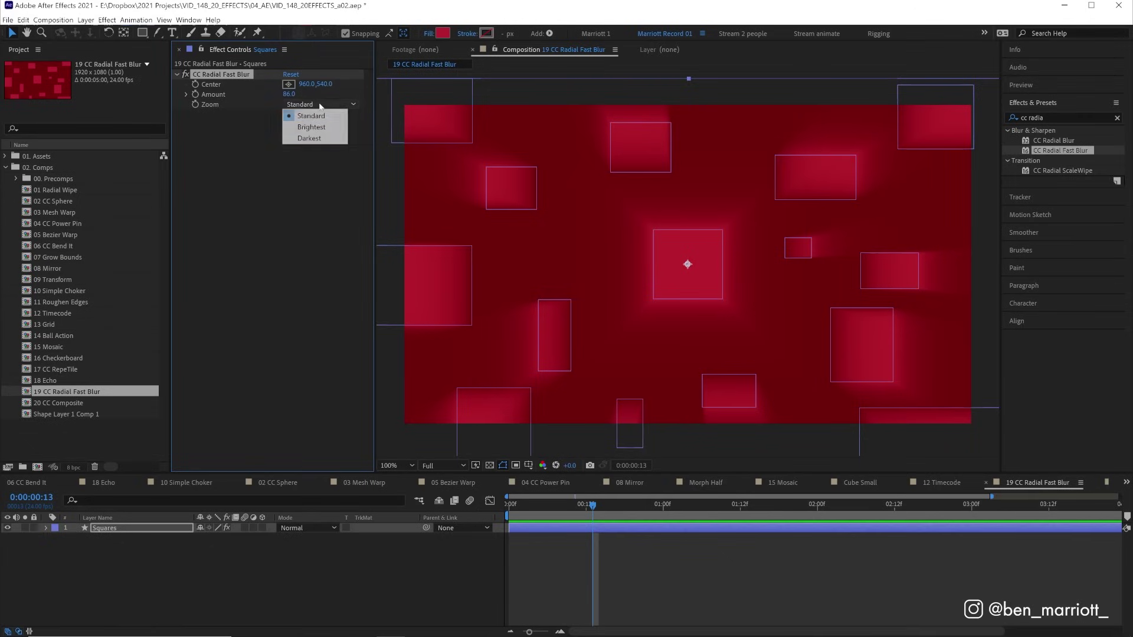
click(311, 128)
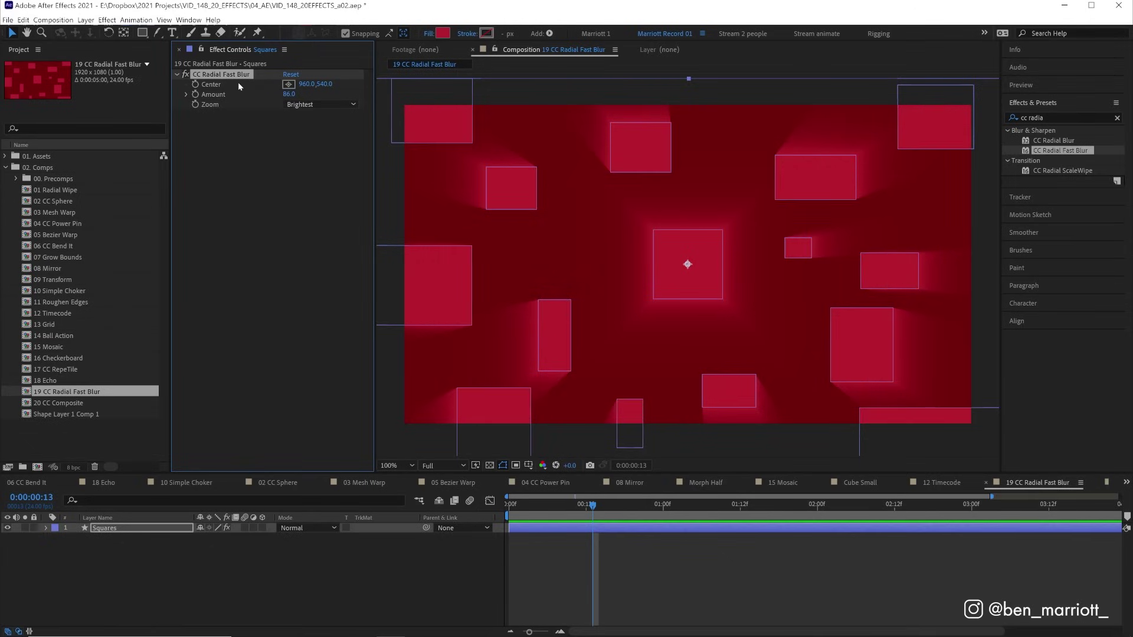
Move the blur's Center crosshair to the upper right of the comp
click(289, 84)
click(597, 257)
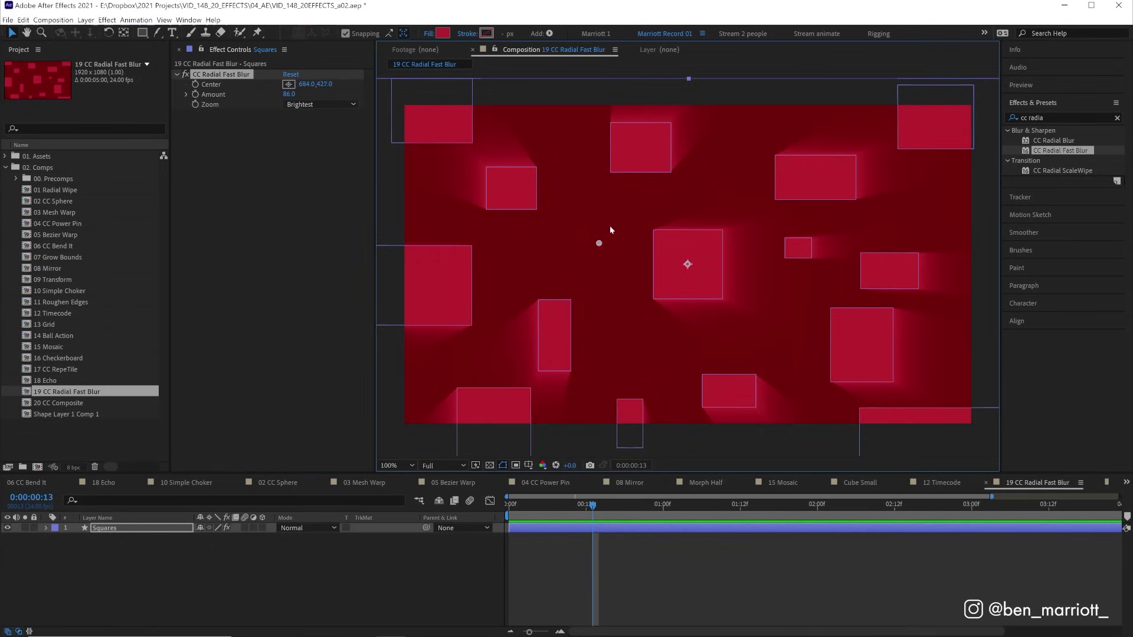
mouse_move(609, 230)
mouse_down()
mouse_move(708, 354)
mouse_move(726, 174)
mouse_move(813, 121)
mouse_up()
mouse_move(627, 207)
mouse_down()
mouse_move(612, 227)
mouse_move(650, 390)
mouse_move(770, 310)
mouse_move(738, 182)
mouse_up()
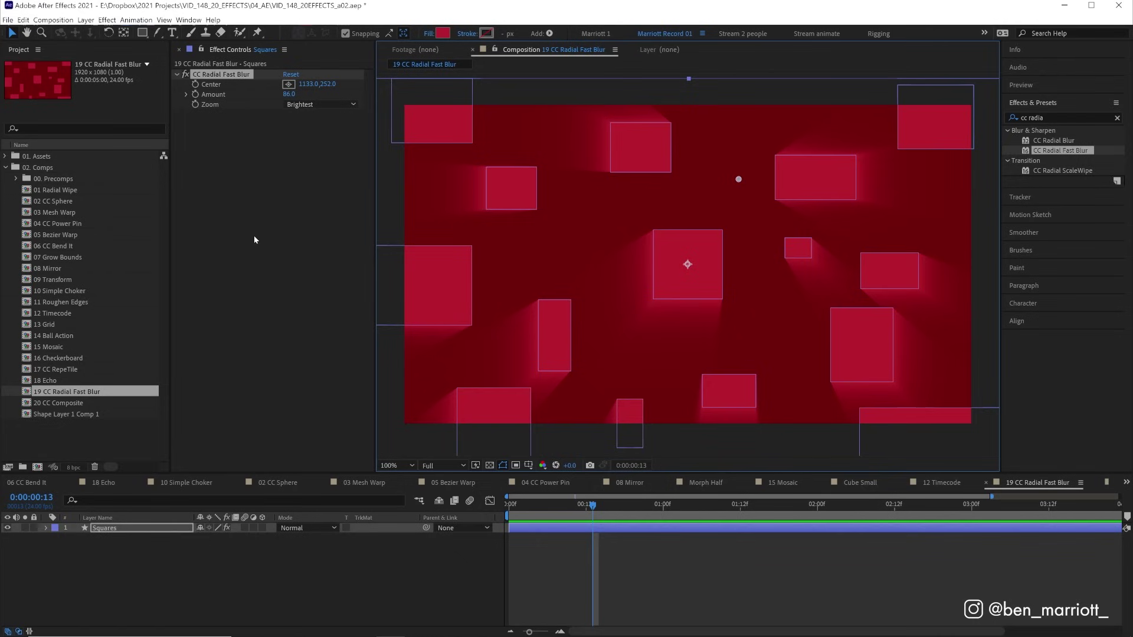
Add a Fill effect to the squares in dark red 3D0101
key(ctrl+f)
text(fill)
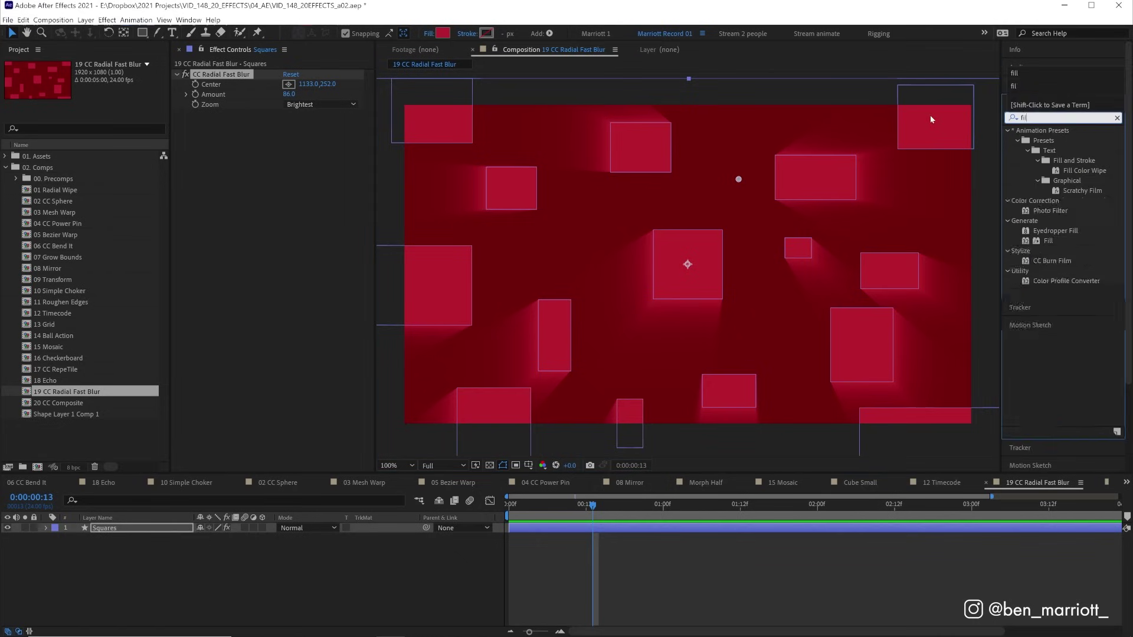
double_click(1048, 200)
click(288, 145)
drag(367, 354, 420, 328)
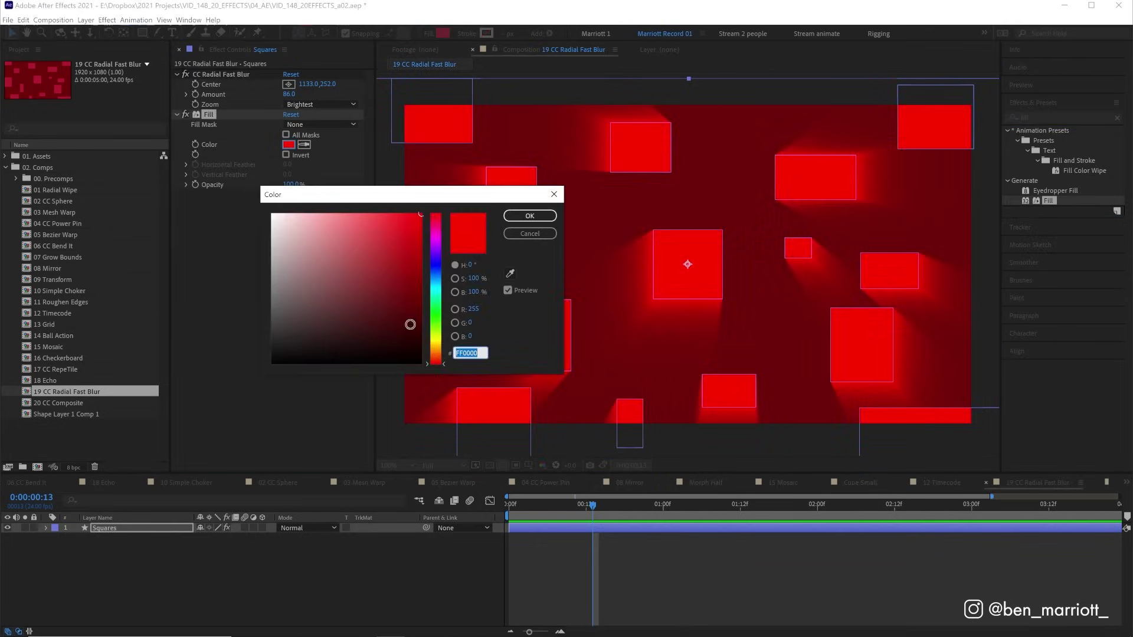
click(530, 215)
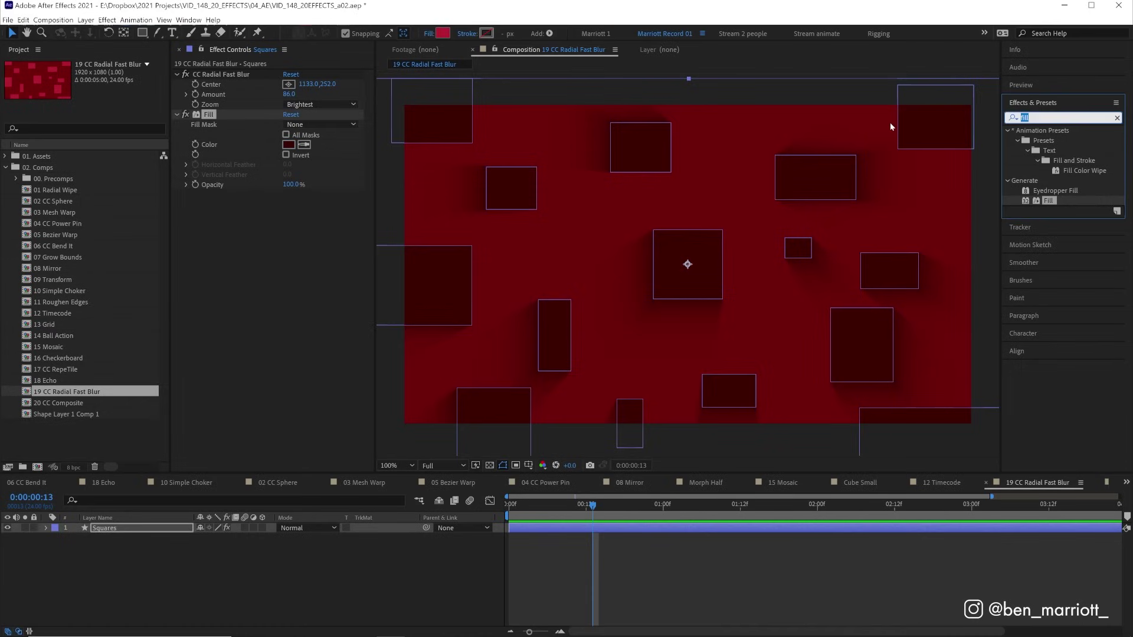
Apply CC Composite in front, then drag the radial blur Center to reposition the shadows
key(ctrl+f)
text(cc c)
drag(1053, 159, 559, 279)
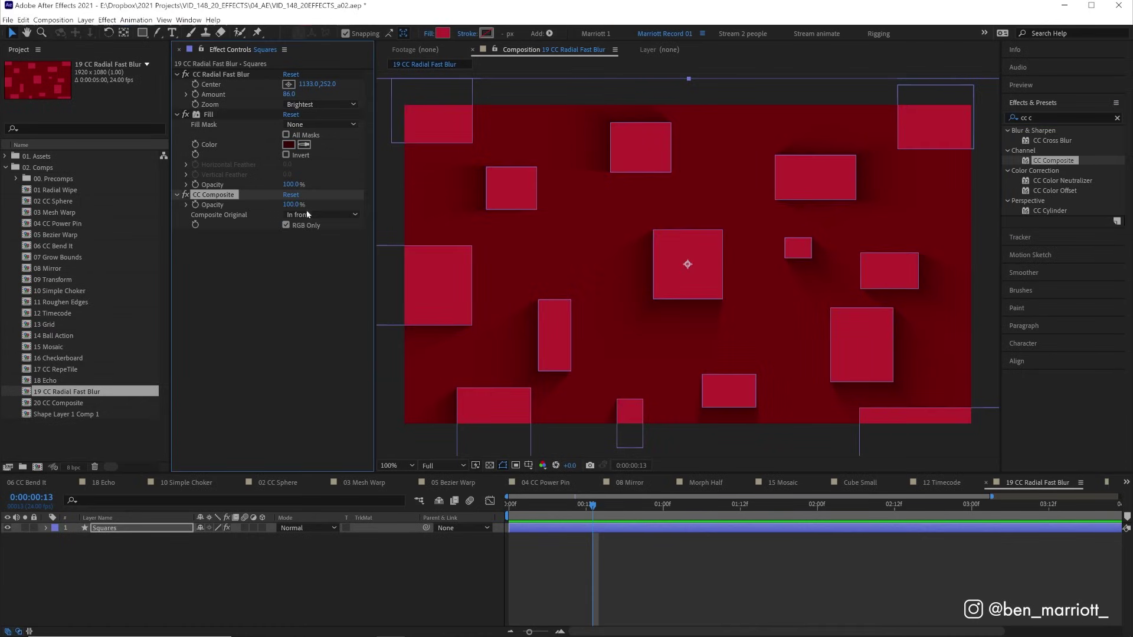
click(220, 73)
drag(581, 295, 767, 134)
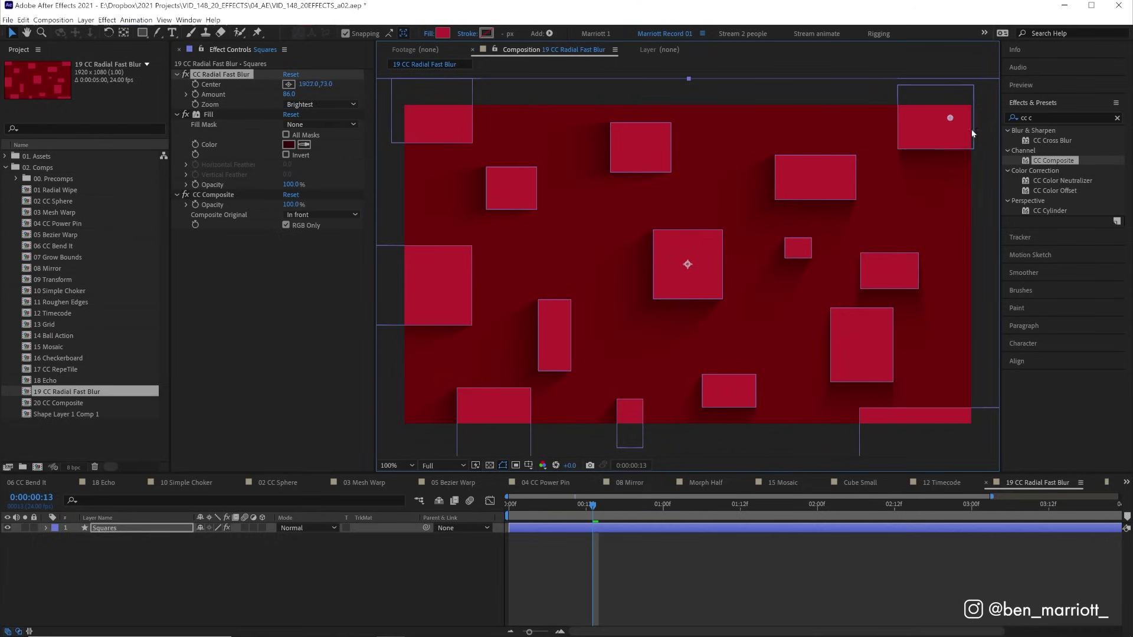
mouse_move(663, 143)
mouse_down()
mouse_move(619, 396)
mouse_move(753, 160)
mouse_up()
key(period)
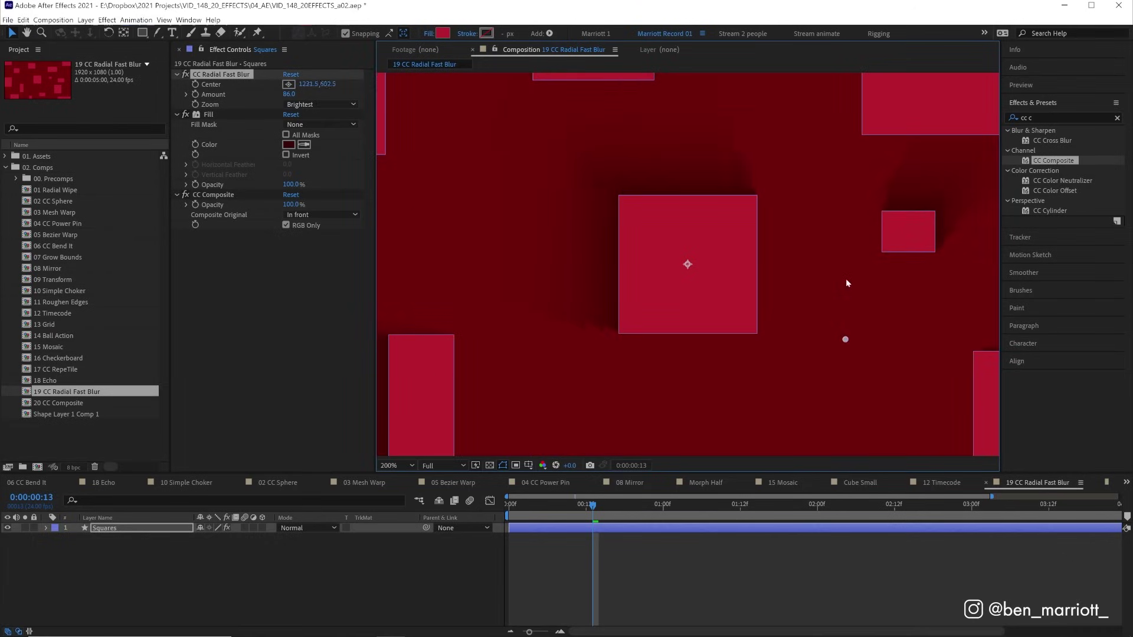
drag(600, 377, 723, 102)
key(comma)
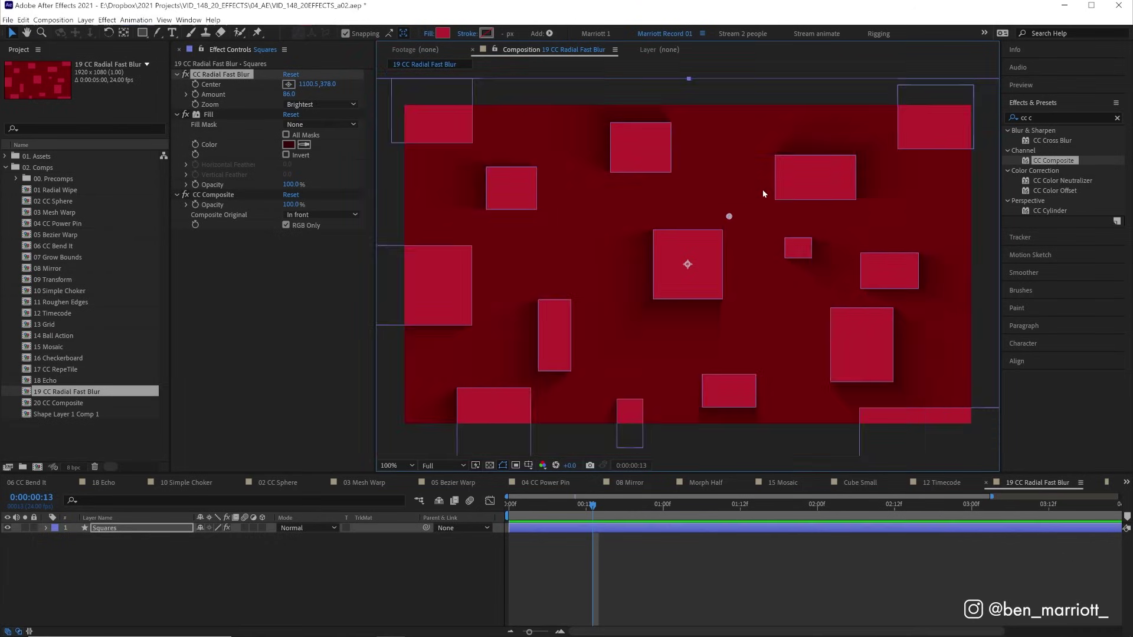